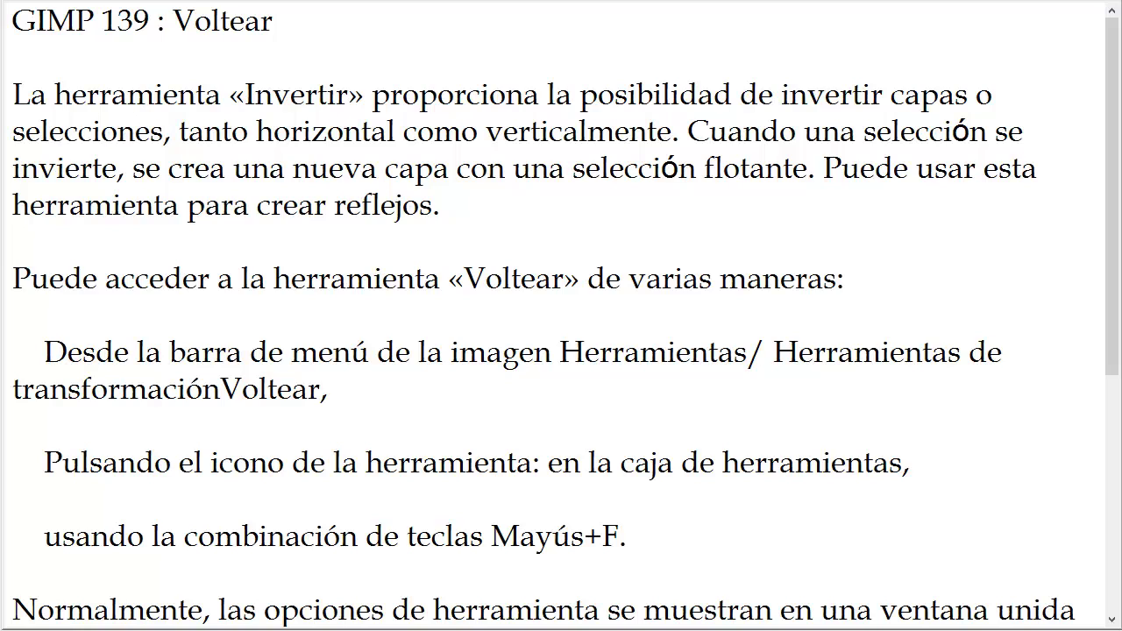
Step: Highlight the tutorial number 139 in the Flip tool slide's title
{"action": "double_click", "coordinate": [125, 20]}
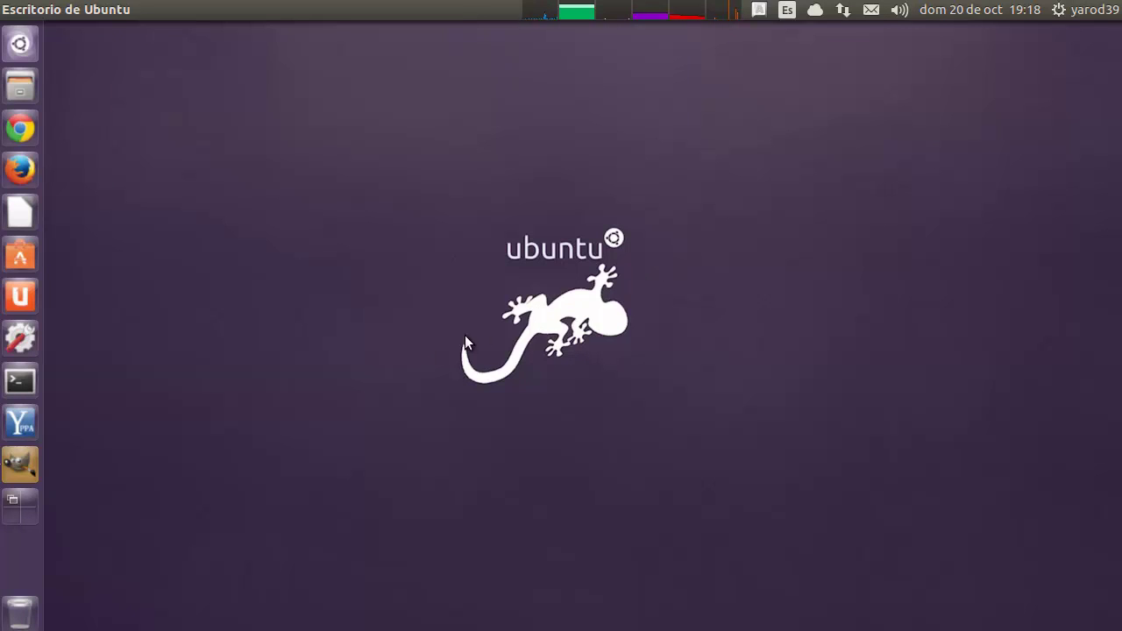
Step: Launch GIMP and drag LIFEstyle_News_MiXture_Images_84_00001.jpg from Imágenes onto its canvas
{"action": "left_click", "coordinate": [25, 473]}
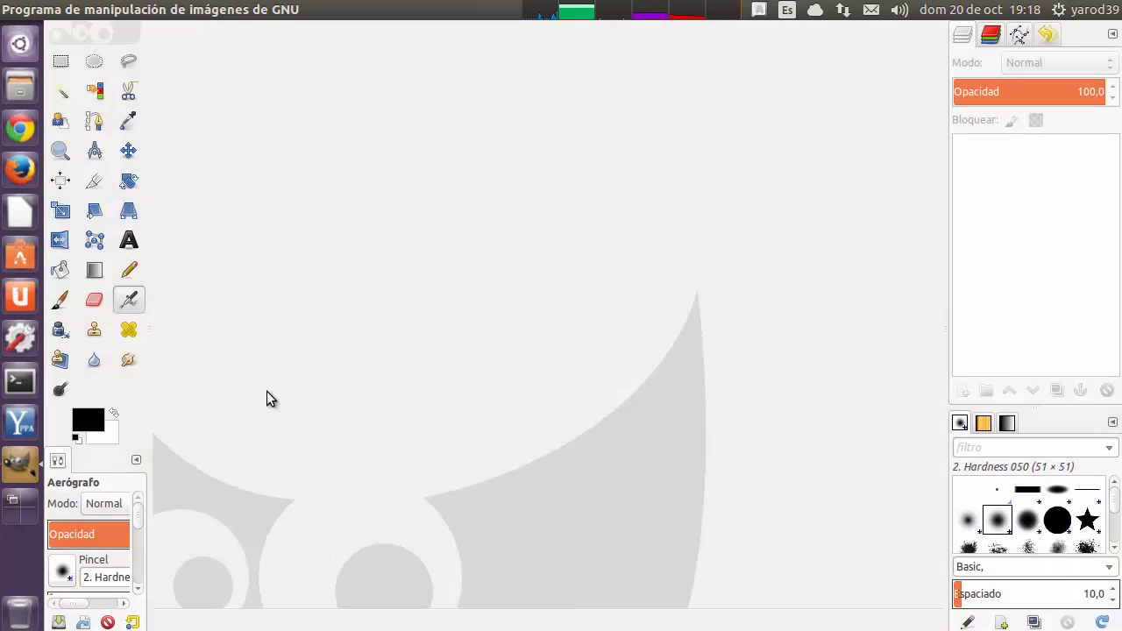
{"action": "right_click", "coordinate": [24, 87]}
{"action": "left_click", "coordinate": [99, 130]}
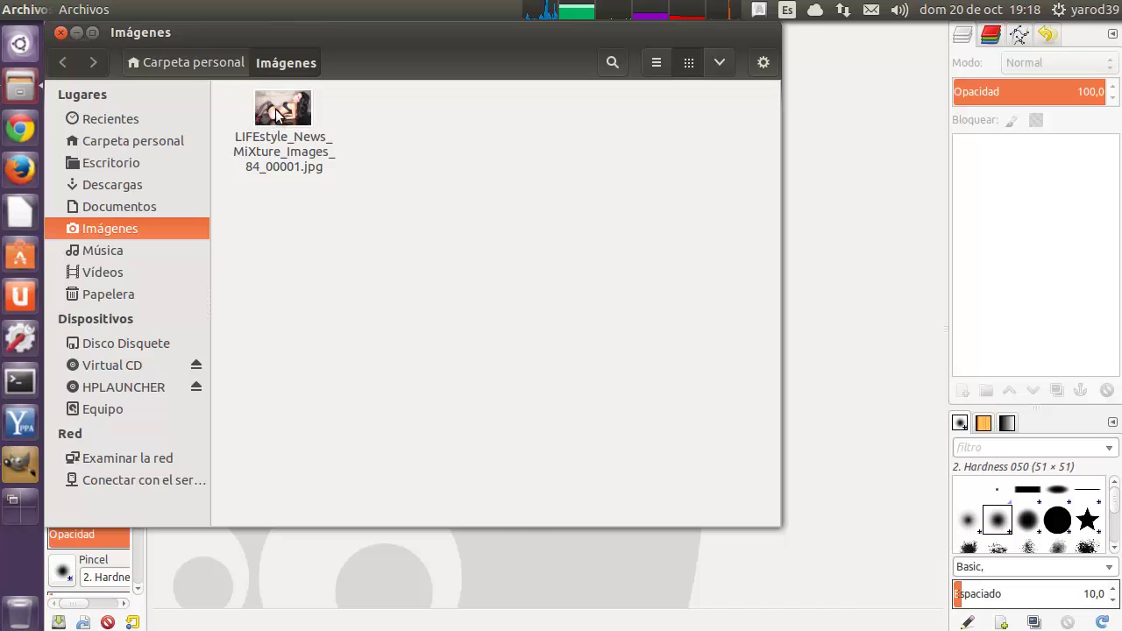
{"action": "left_click_drag", "start_coordinate": [276, 110], "coordinate": [870, 330]}
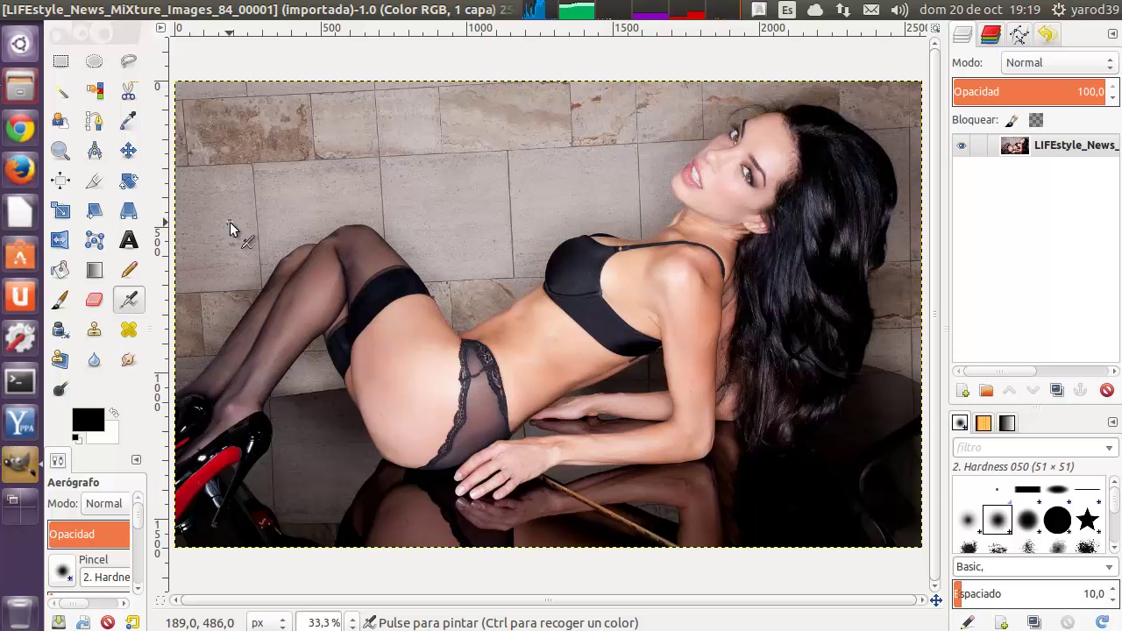
Step: With the Flip tool, mirror the photo horizontally four times, ending in its original orientation
{"action": "left_click", "coordinate": [60, 241]}
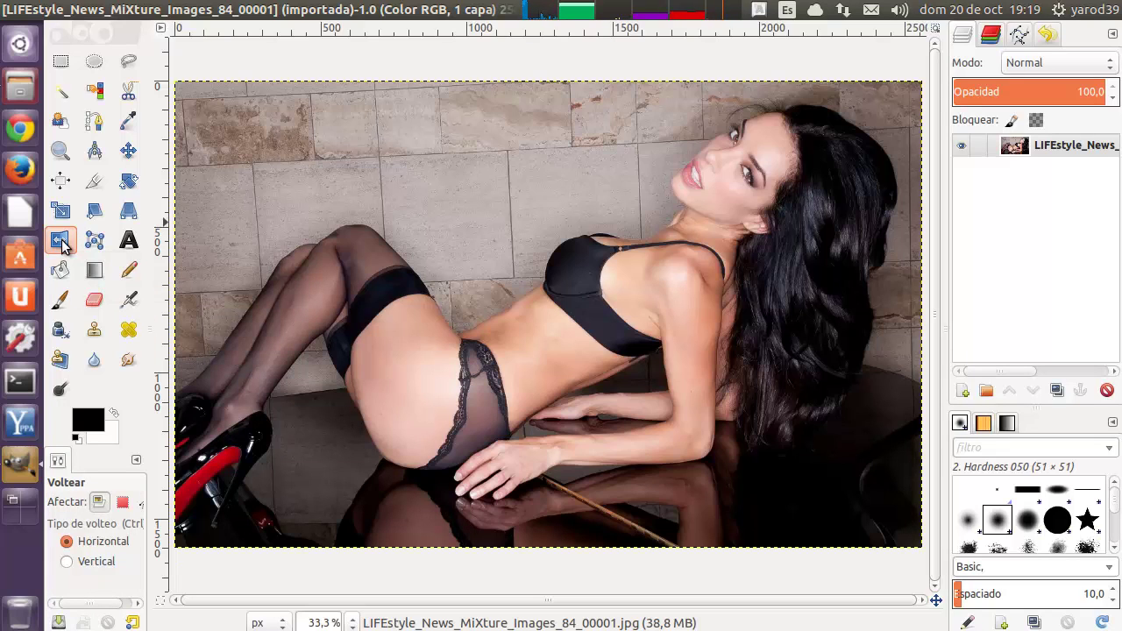
{"action": "left_click", "coordinate": [321, 248]}
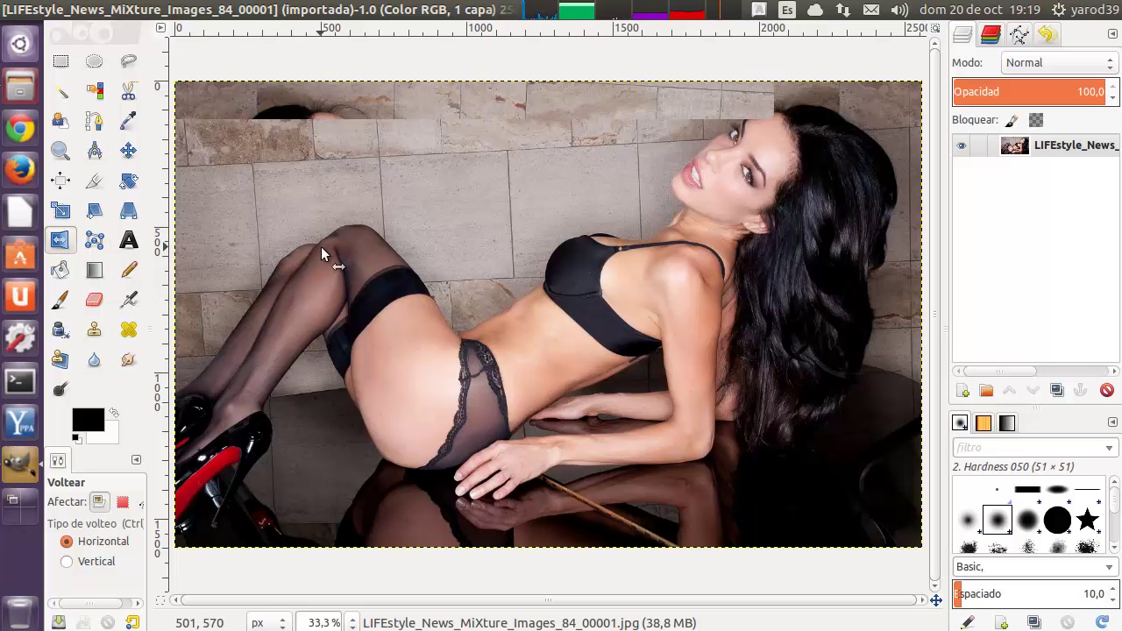
{"action": "left_click", "coordinate": [320, 246]}
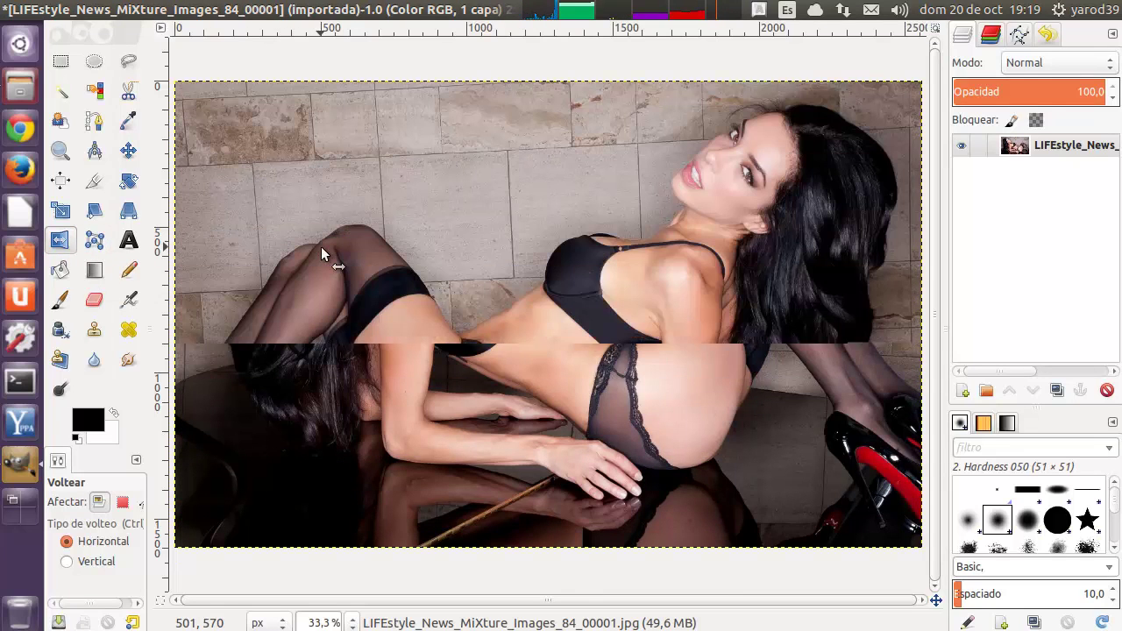
{"action": "left_click", "coordinate": [320, 246]}
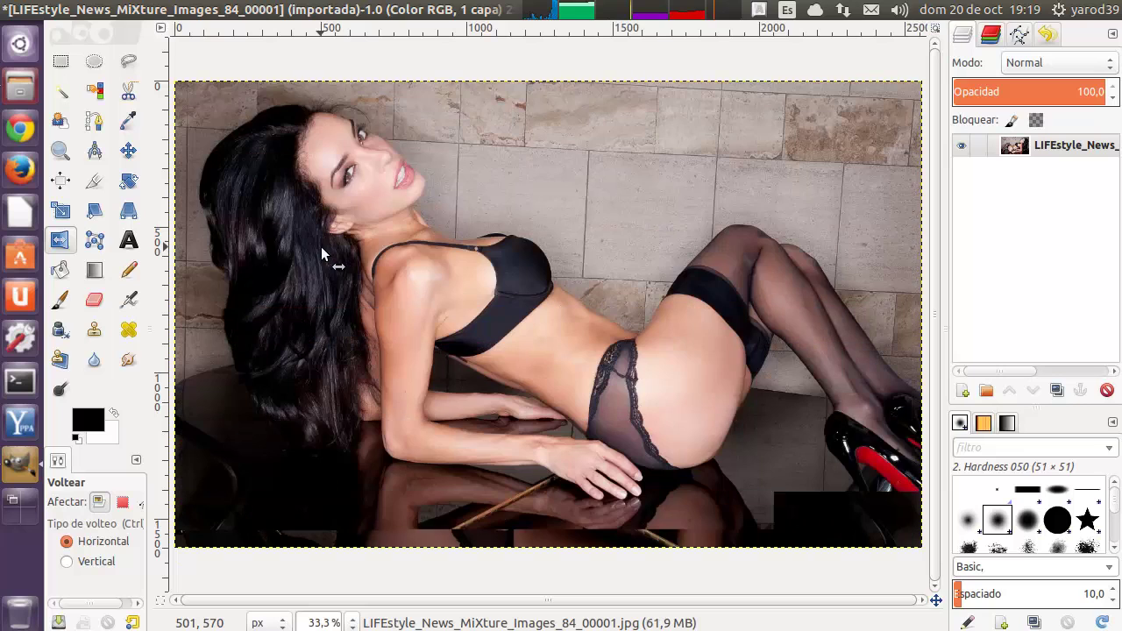
{"action": "left_click", "coordinate": [321, 246]}
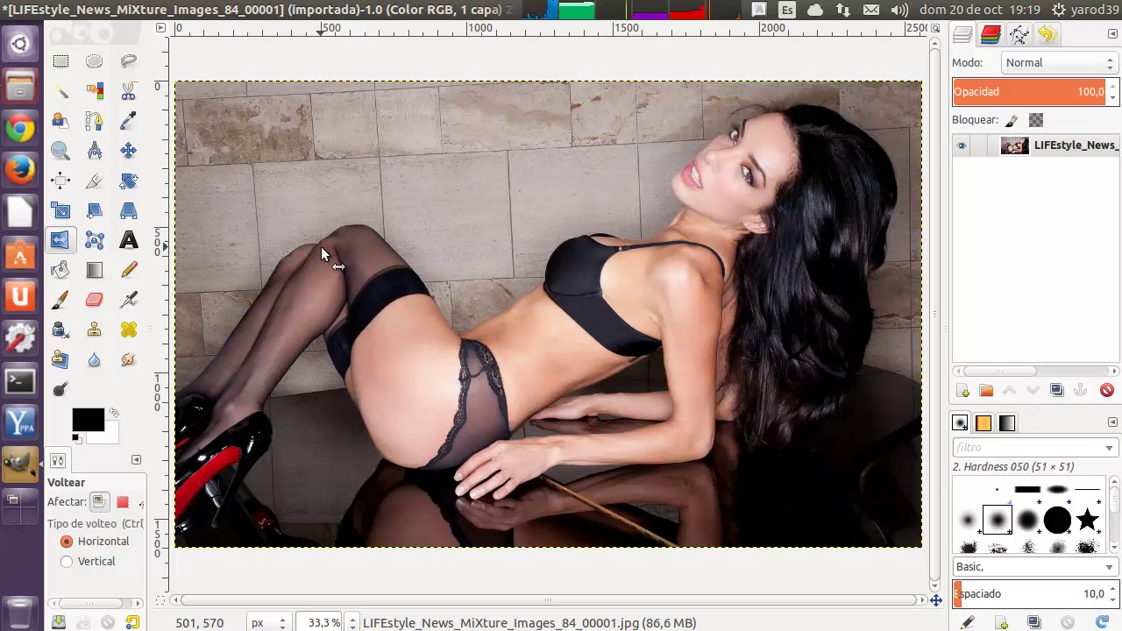
Step: Set the Flip tool to Vertical, flip the photo upside down and back, then reset to Horizontal
{"action": "left_click", "coordinate": [94, 560]}
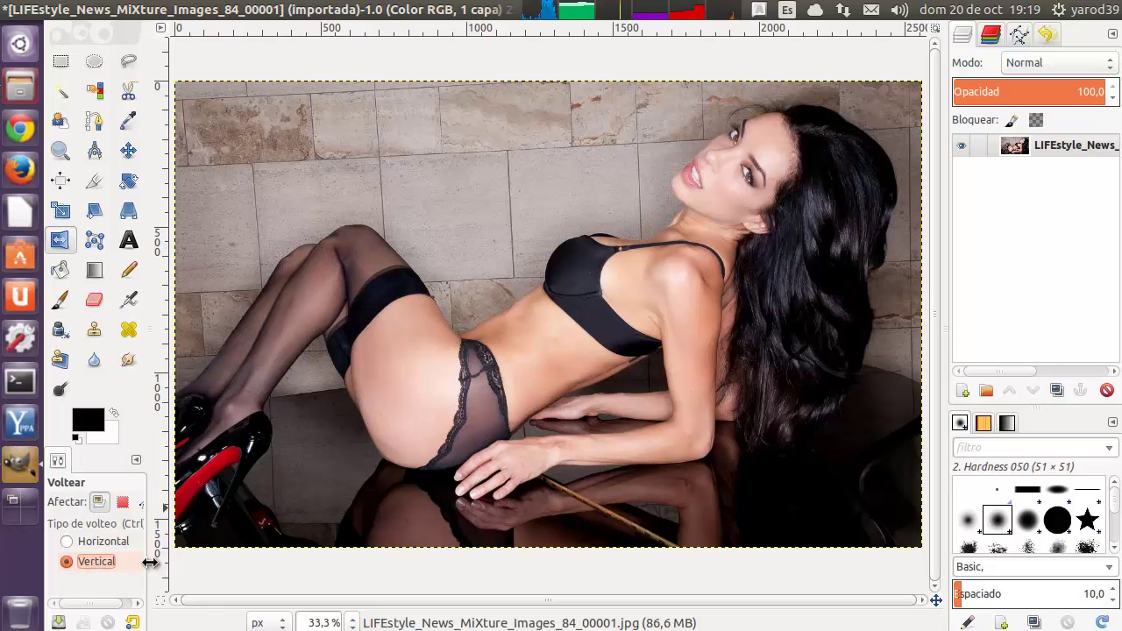
{"action": "left_click", "coordinate": [553, 276]}
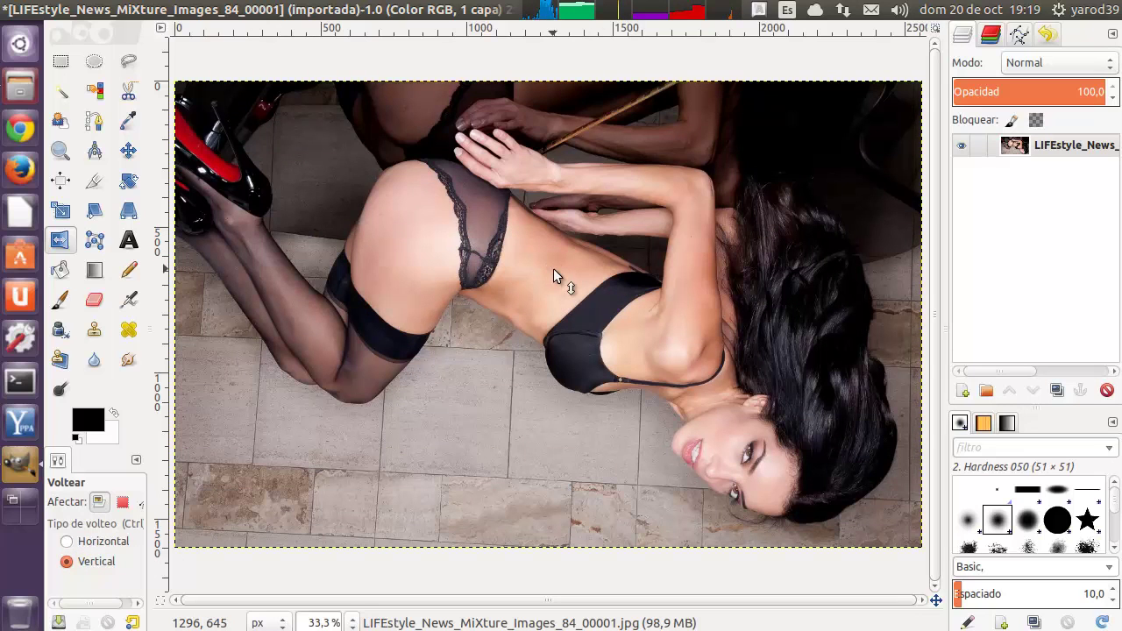
{"action": "left_click", "coordinate": [553, 276]}
{"action": "left_click", "coordinate": [553, 269]}
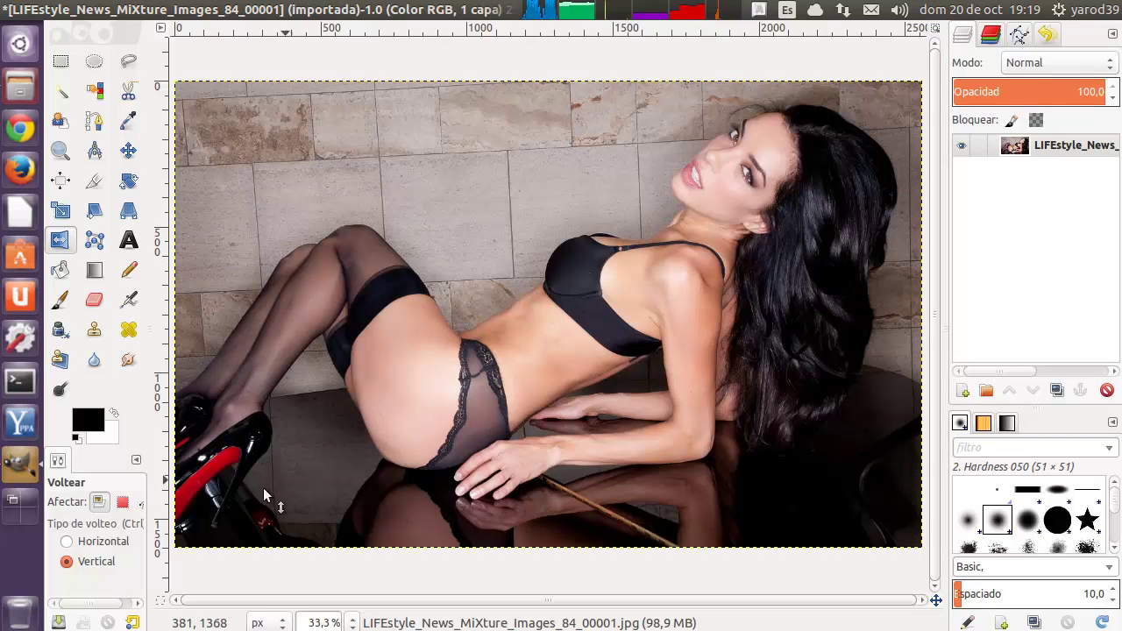
{"action": "left_click", "coordinate": [102, 544]}
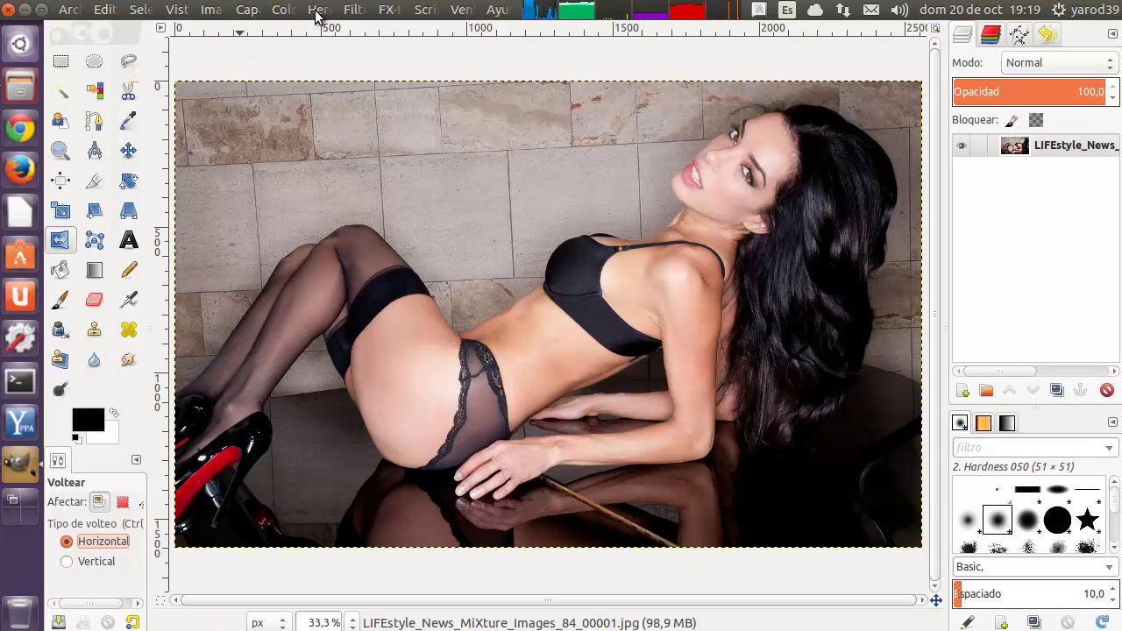
Step: Pick Flip from Tools > Transform Tools, mirror the photo twice, then flip it vertically
{"action": "left_click", "coordinate": [319, 9]}
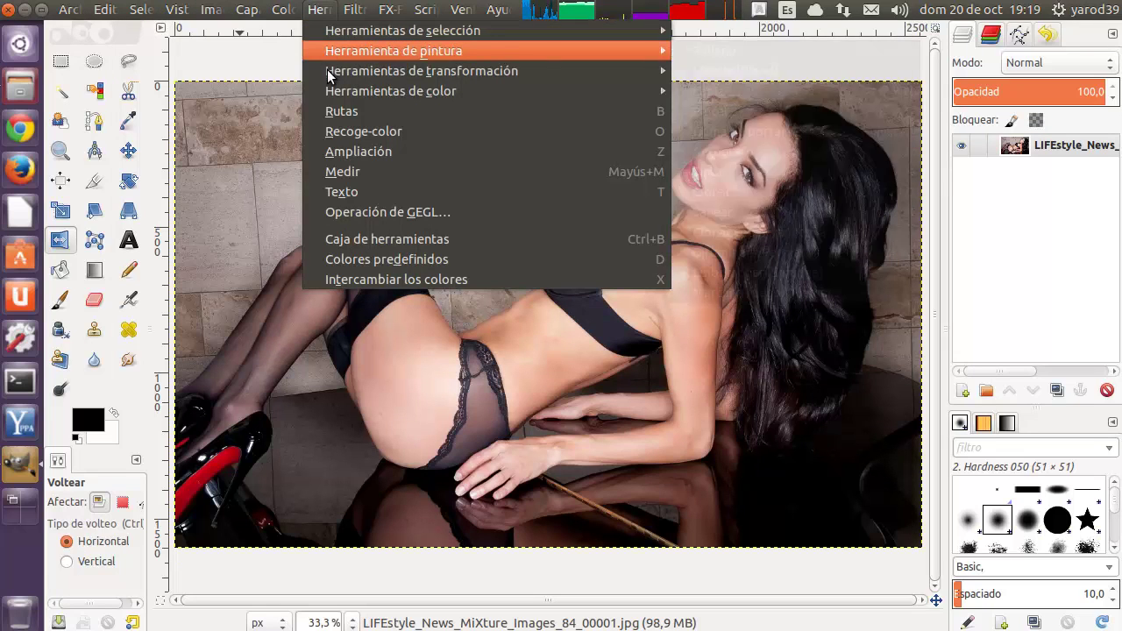
{"action": "mouse_move", "coordinate": [421, 71]}
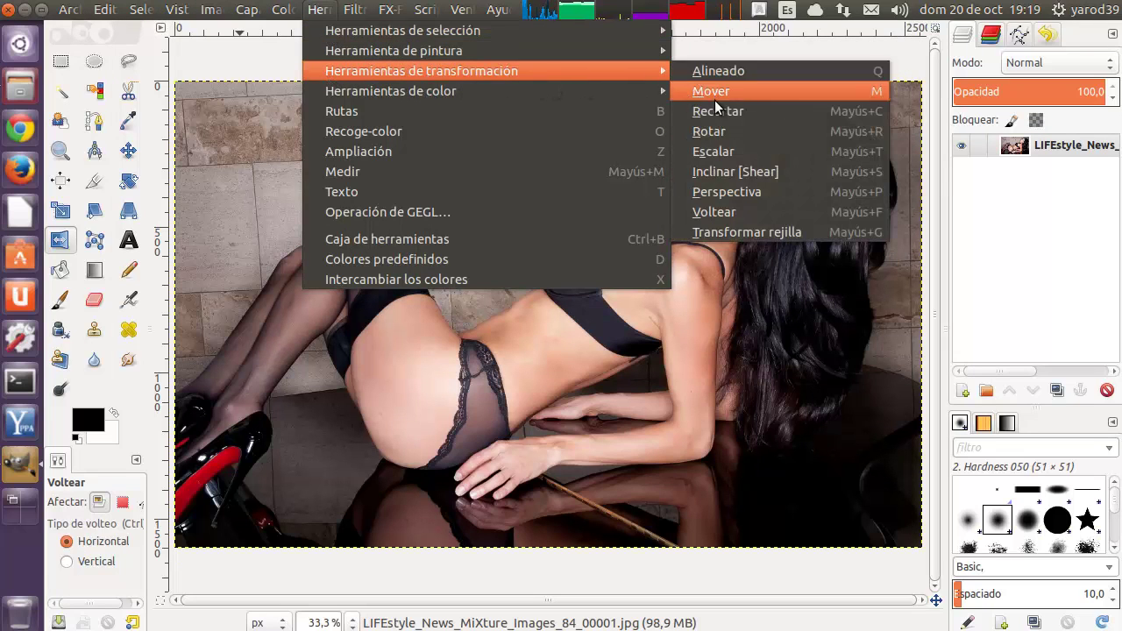
{"action": "left_click", "coordinate": [721, 208]}
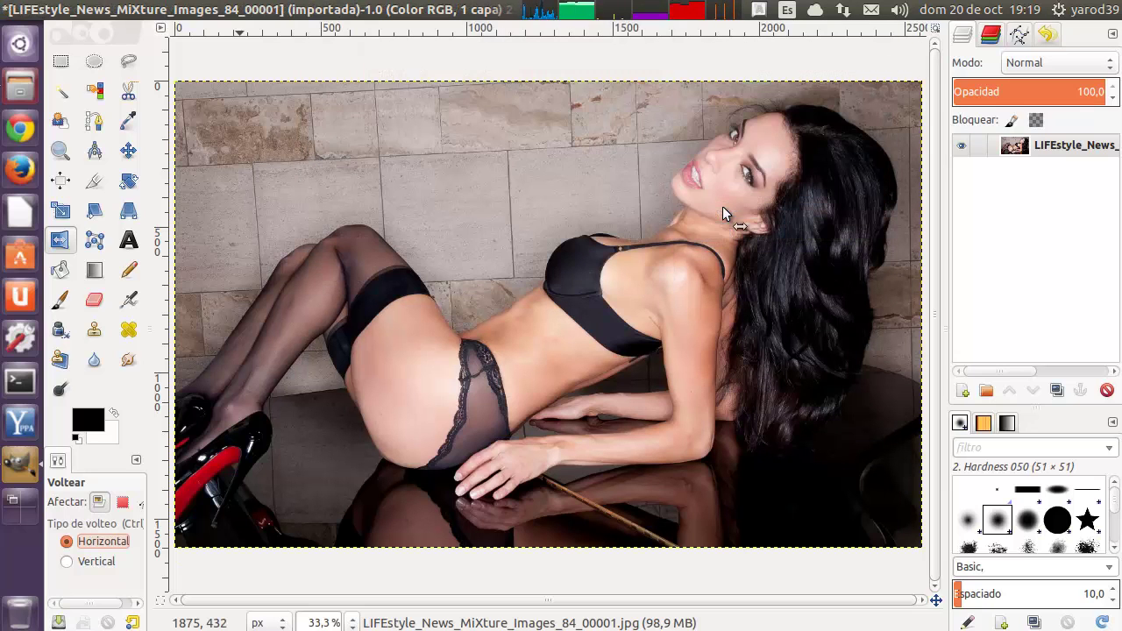
{"action": "left_click", "coordinate": [500, 308]}
{"action": "left_click", "coordinate": [499, 308]}
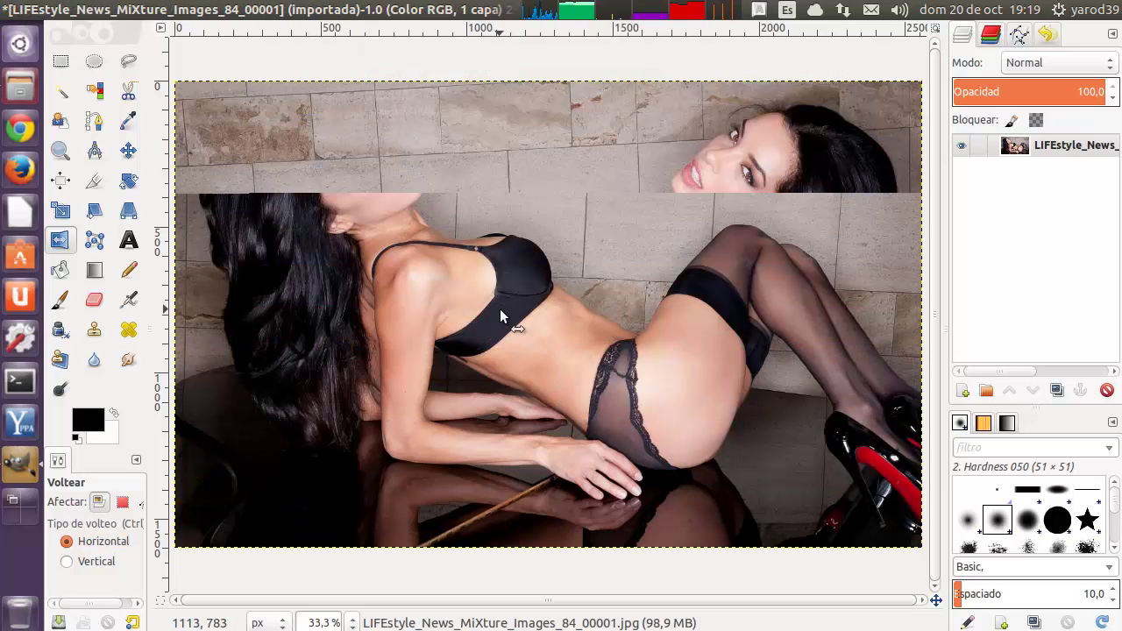
{"action": "left_click", "coordinate": [89, 560]}
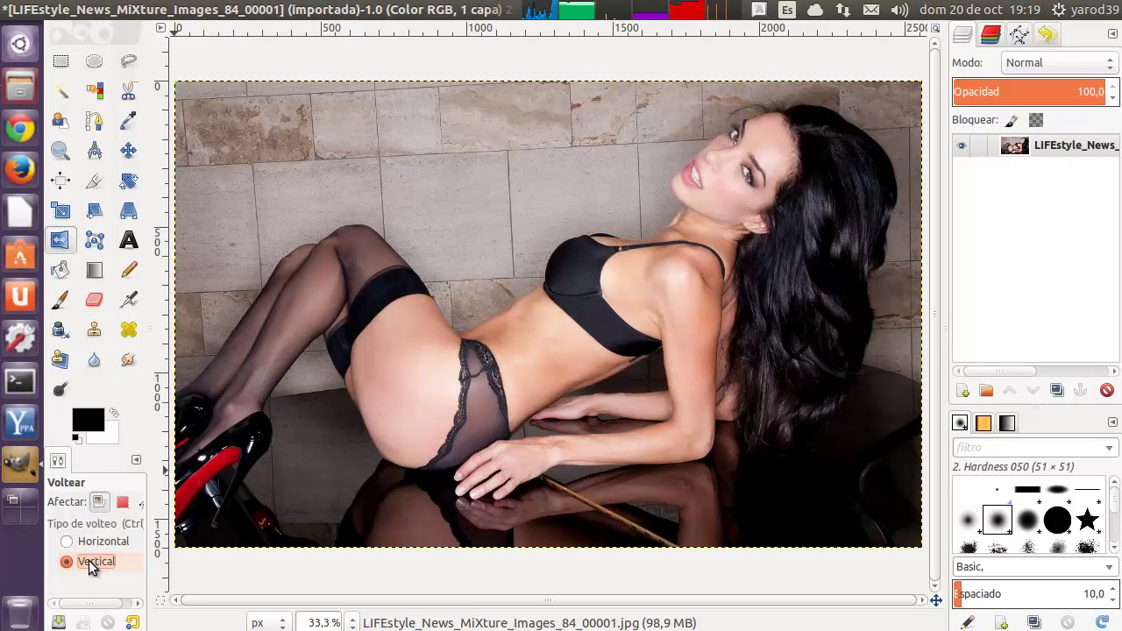
{"action": "left_click", "coordinate": [432, 333]}
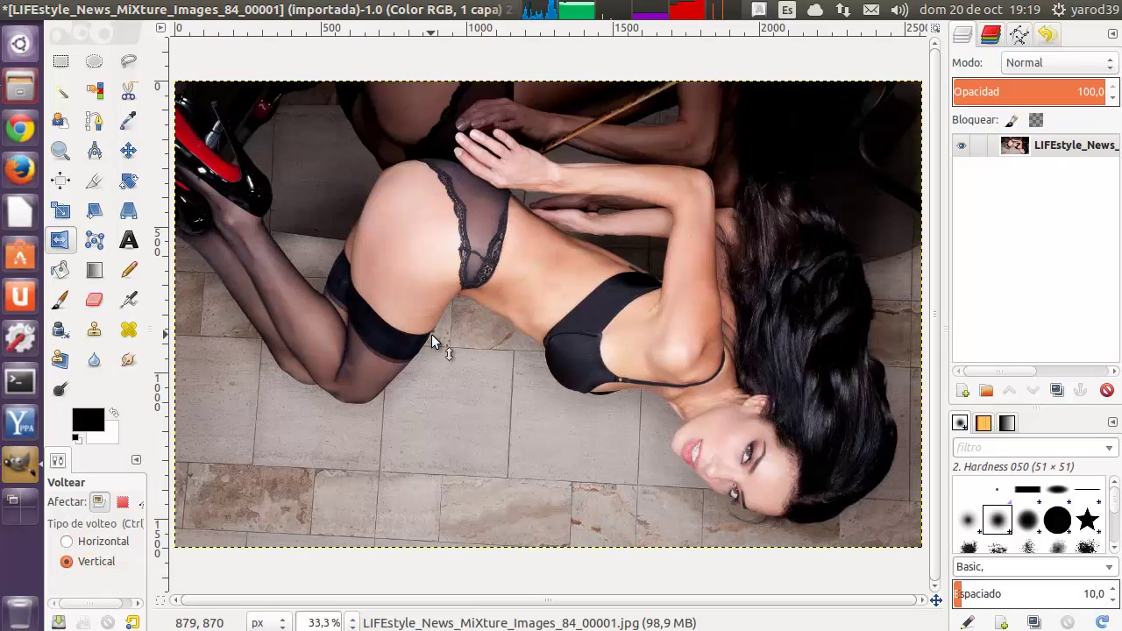
Step: Flip the photo vertically back to upright
{"action": "left_click", "coordinate": [431, 334]}
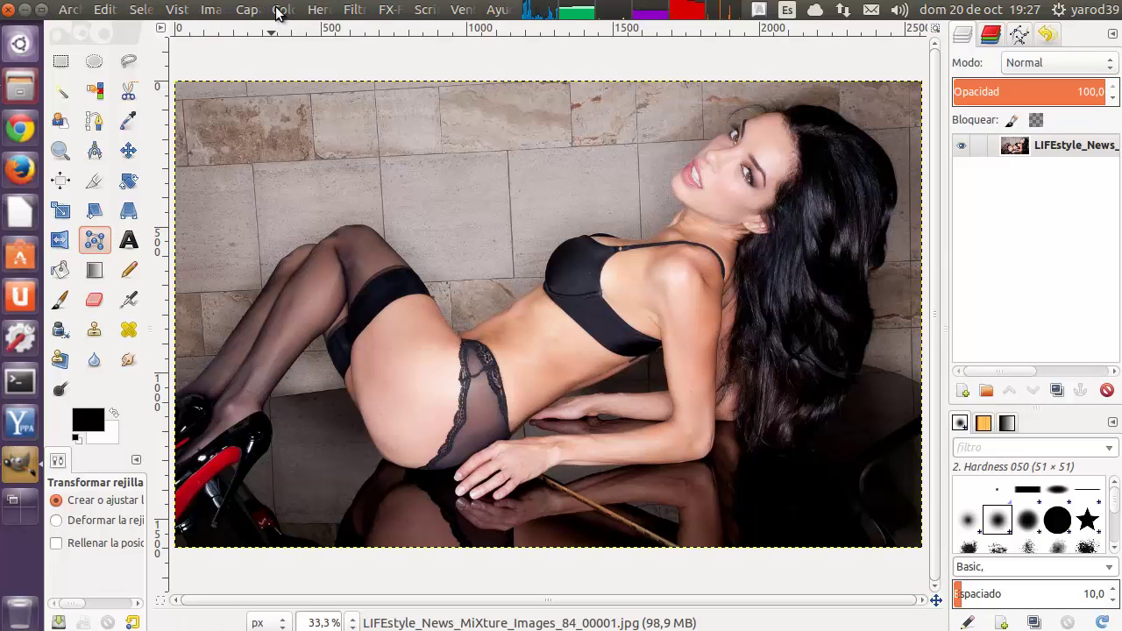
Step: Choose Cage Transform and place a closed four-corner cage around nearly the whole photo
{"action": "left_click", "coordinate": [314, 12]}
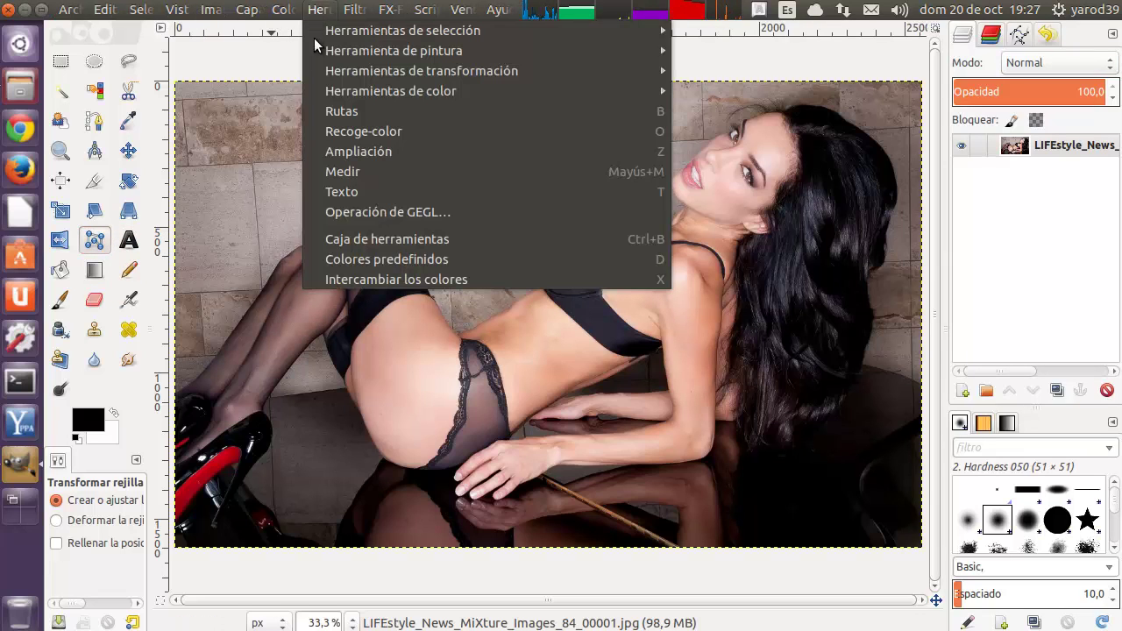
{"action": "mouse_move", "coordinate": [421, 71]}
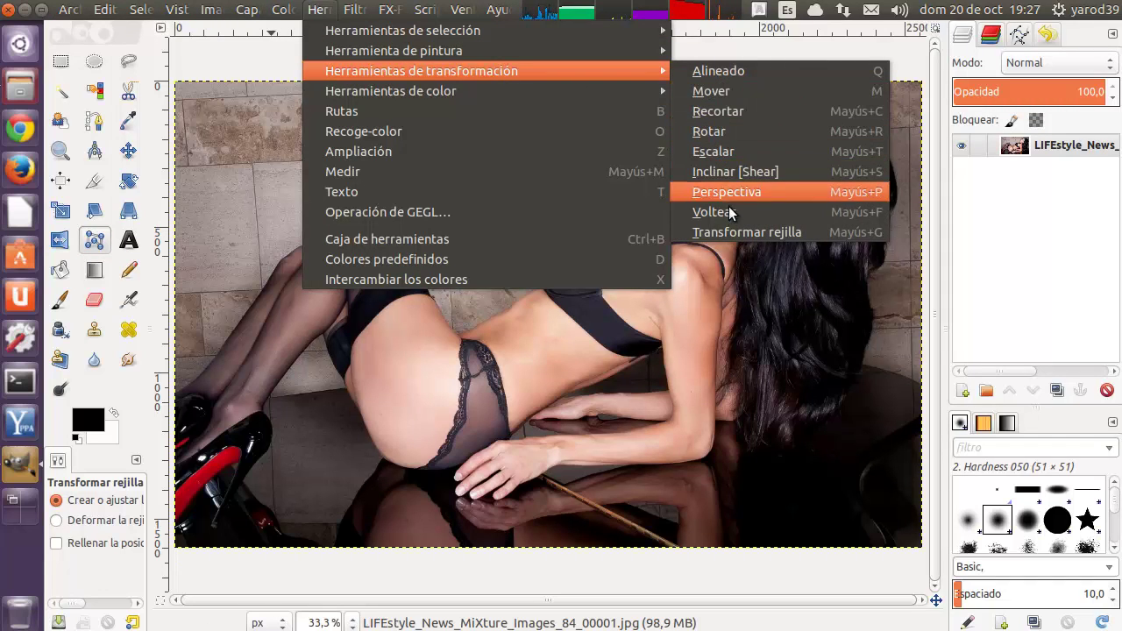
{"action": "left_click", "coordinate": [731, 231]}
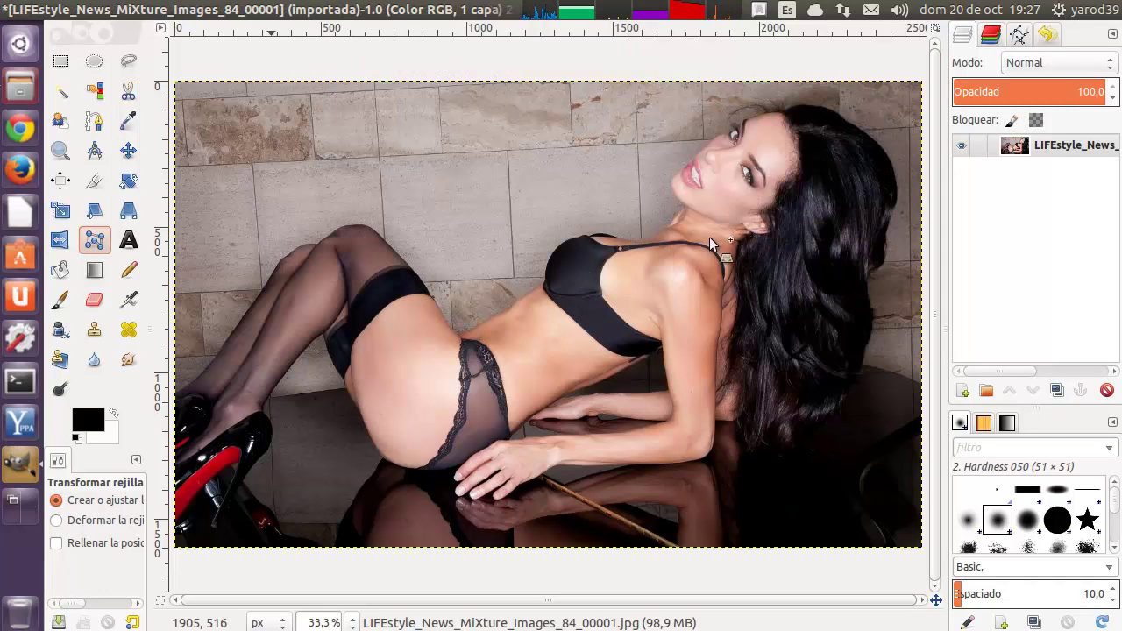
{"action": "left_click", "coordinate": [202, 112]}
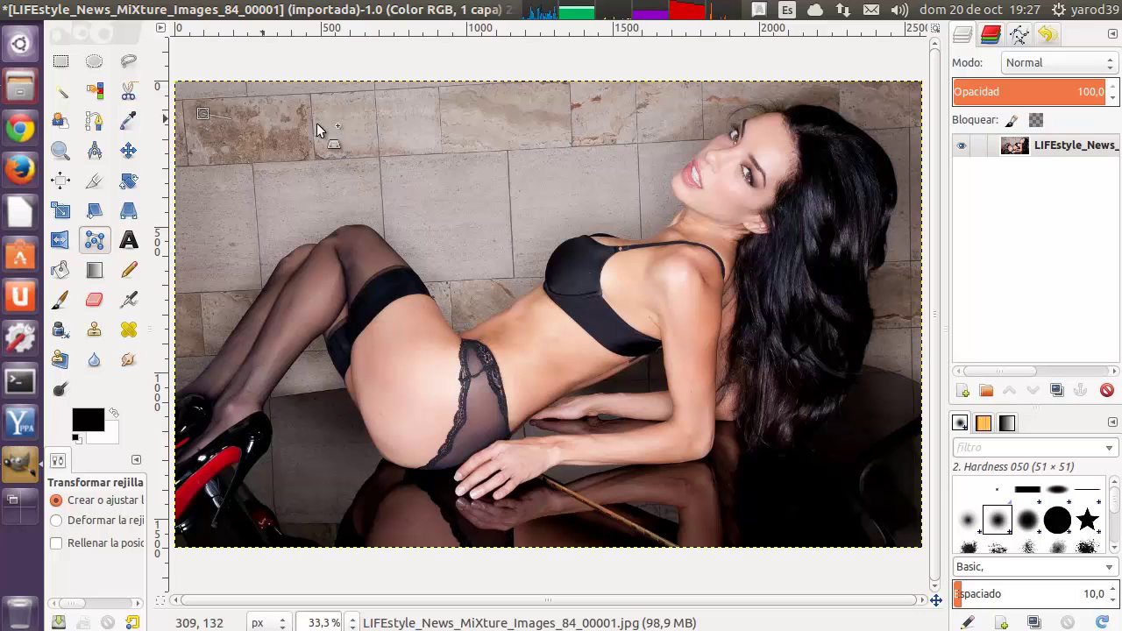
{"action": "left_click", "coordinate": [849, 107]}
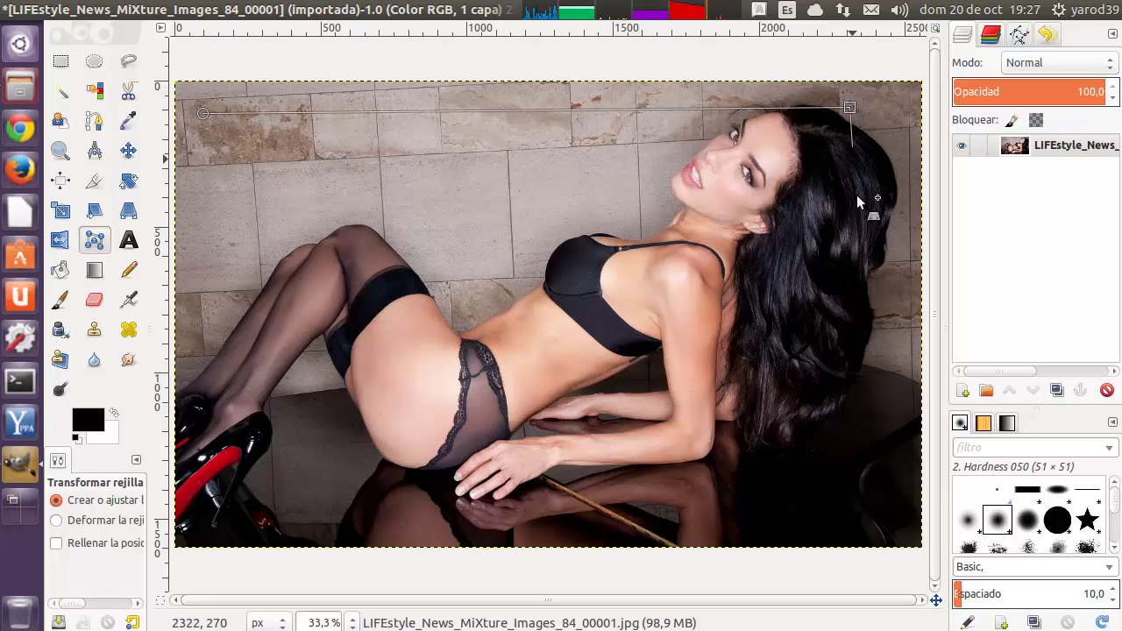
{"action": "left_click", "coordinate": [860, 503]}
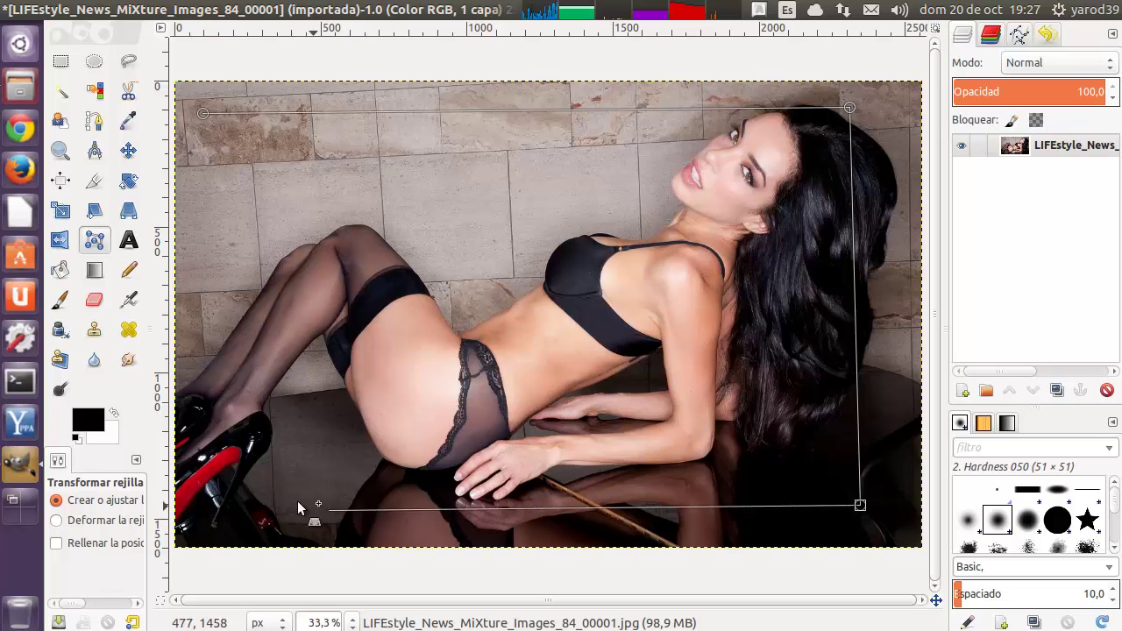
{"action": "left_click", "coordinate": [227, 512]}
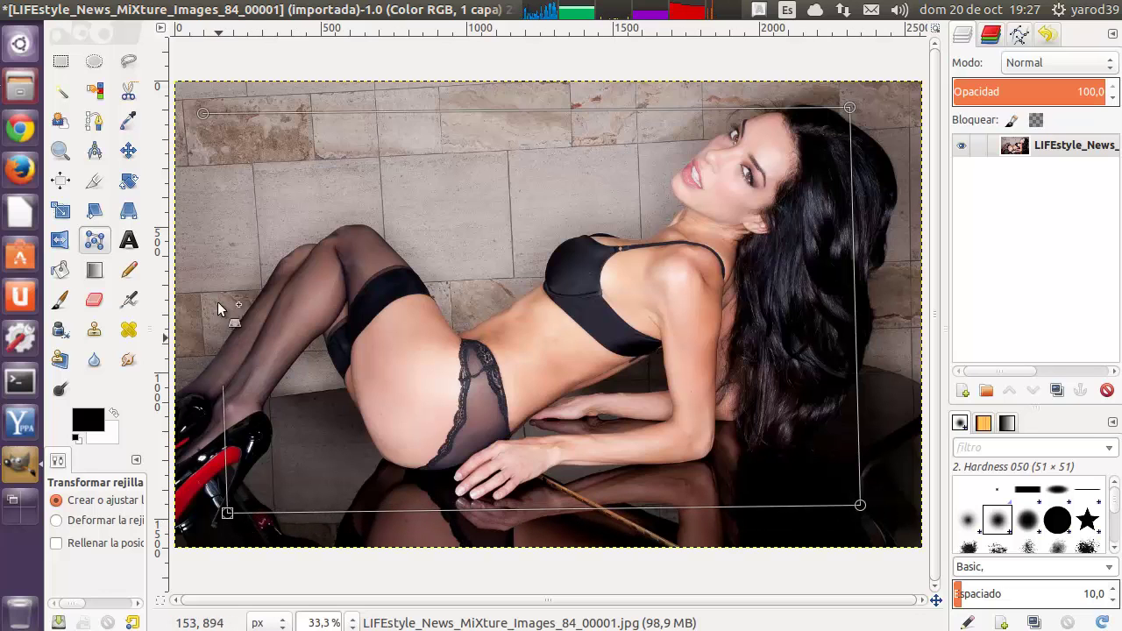
{"action": "left_click", "coordinate": [203, 114]}
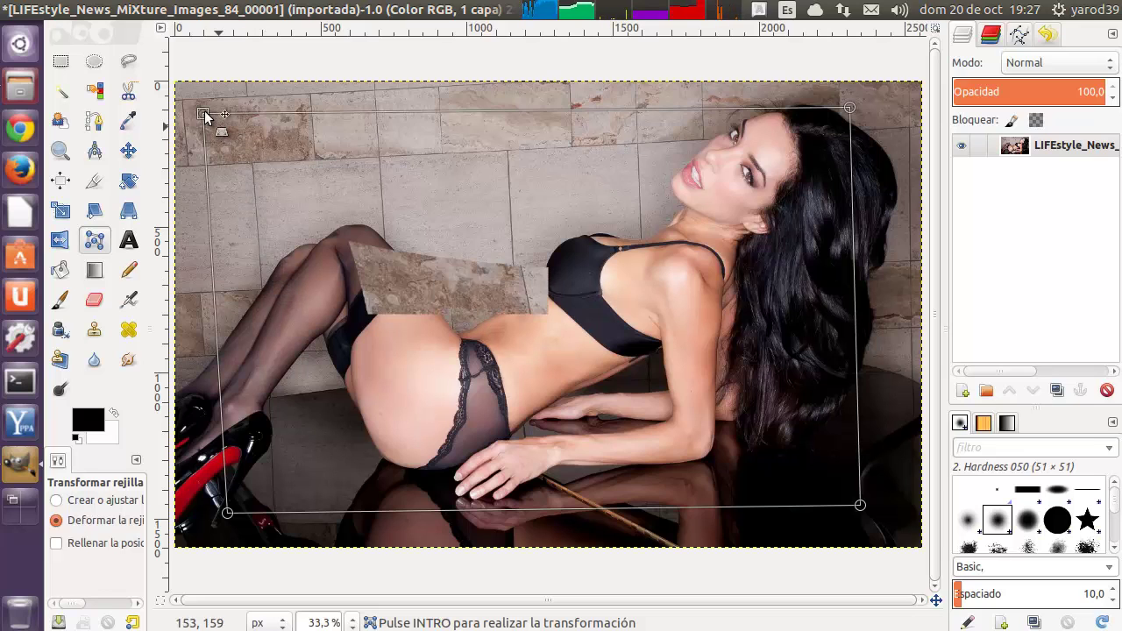
Step: Drag all four cage corners inward toward the image centre, warping the photo
{"action": "left_click_drag", "start_coordinate": [203, 114], "coordinate": [347, 244]}
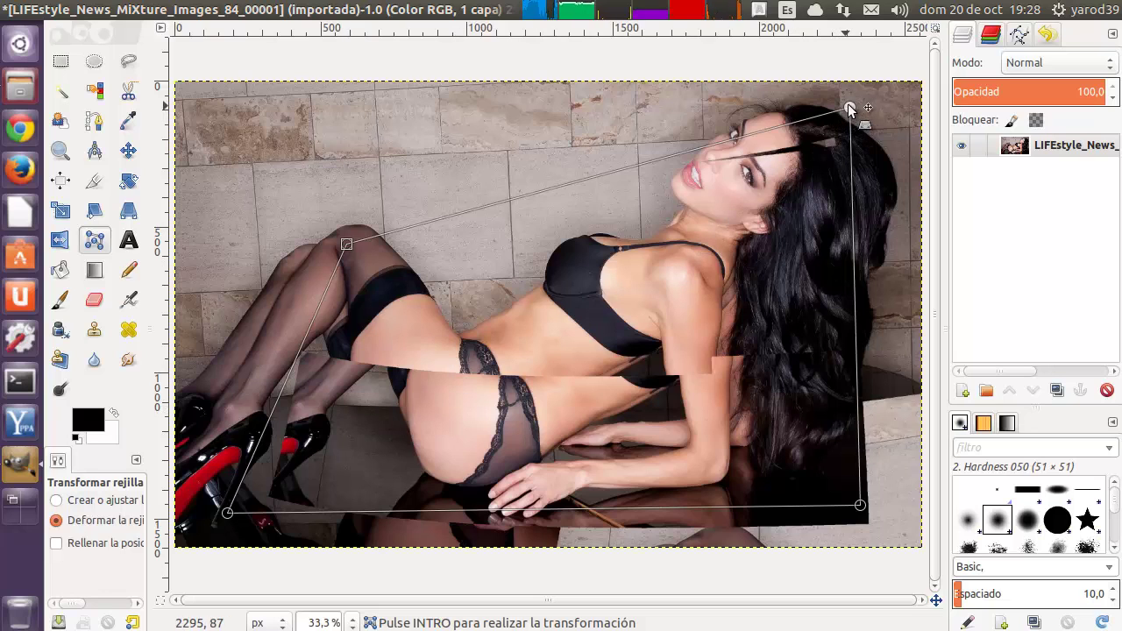
{"action": "mouse_move", "coordinate": [848, 106]}
{"action": "left_mouse_down"}
{"action": "mouse_move", "coordinate": [638, 278]}
{"action": "mouse_move", "coordinate": [660, 252]}
{"action": "left_mouse_up"}
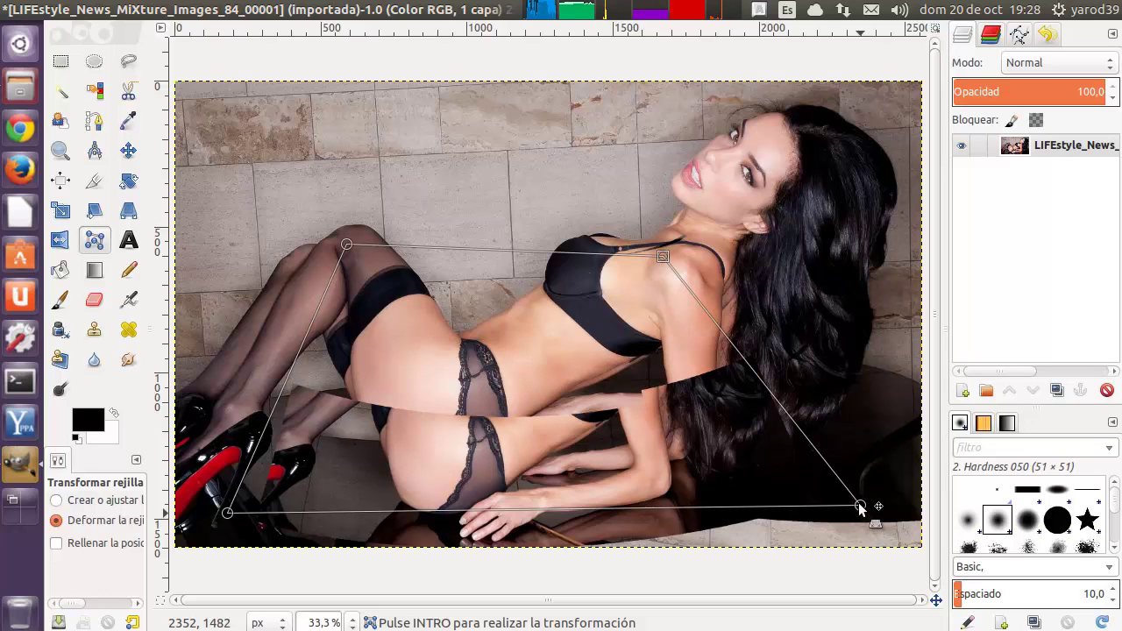
{"action": "left_click_drag", "start_coordinate": [864, 507], "coordinate": [660, 385]}
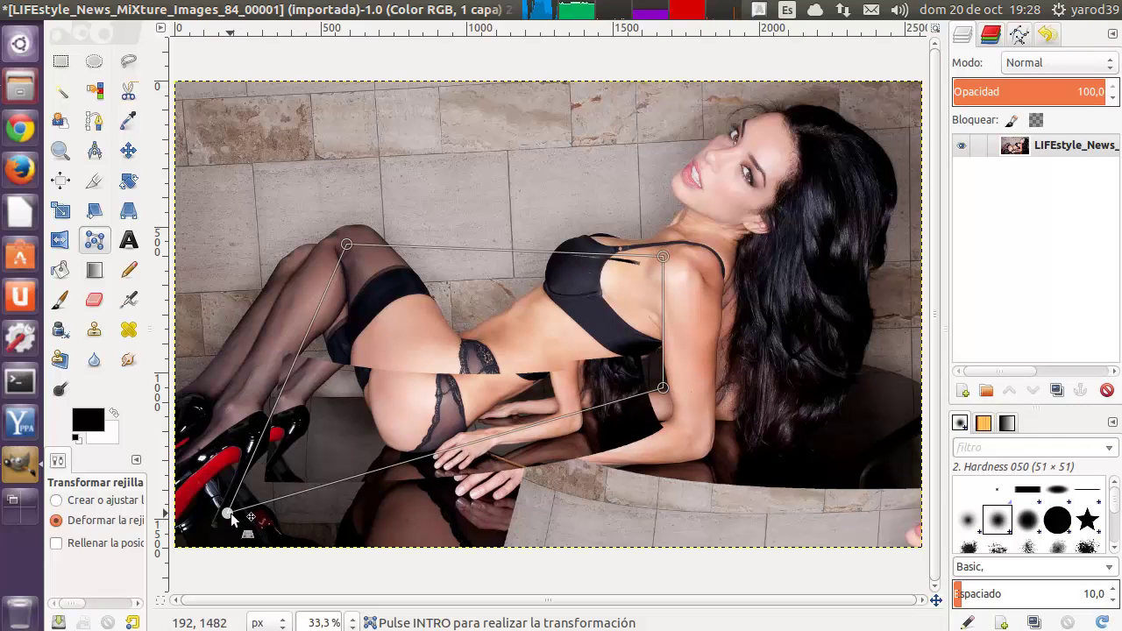
{"action": "mouse_move", "coordinate": [231, 513]}
{"action": "left_mouse_down"}
{"action": "mouse_move", "coordinate": [360, 392]}
{"action": "mouse_move", "coordinate": [347, 379]}
{"action": "left_mouse_up"}
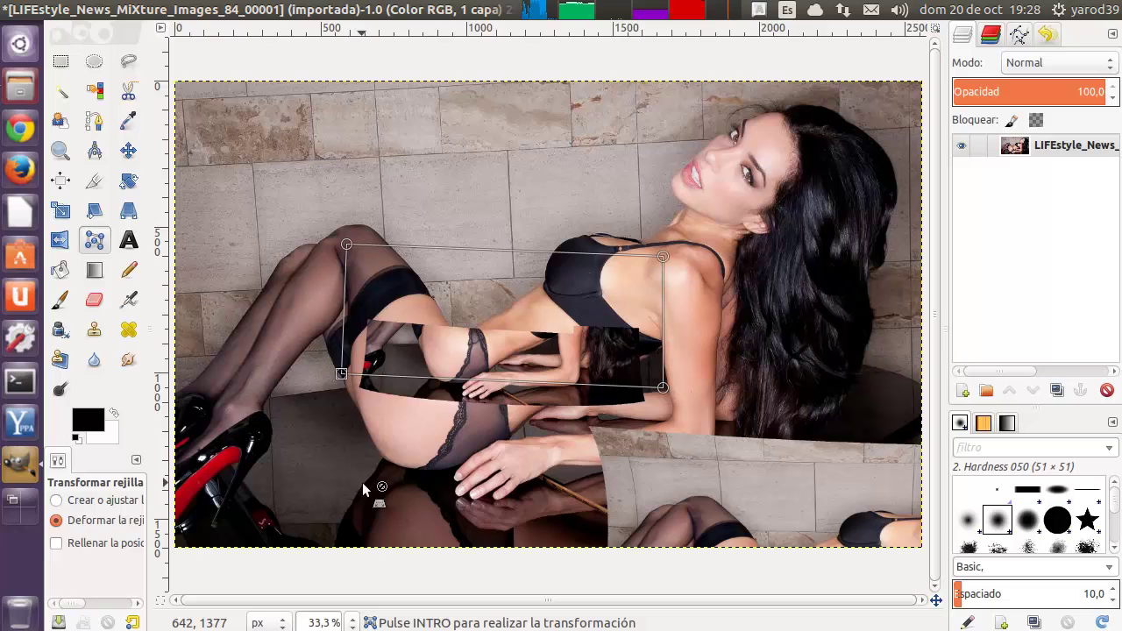
Step: Switch to 'Crear o ajustar', move the top two cage corners inward, and open the canvas menu
{"action": "left_click", "coordinate": [121, 505]}
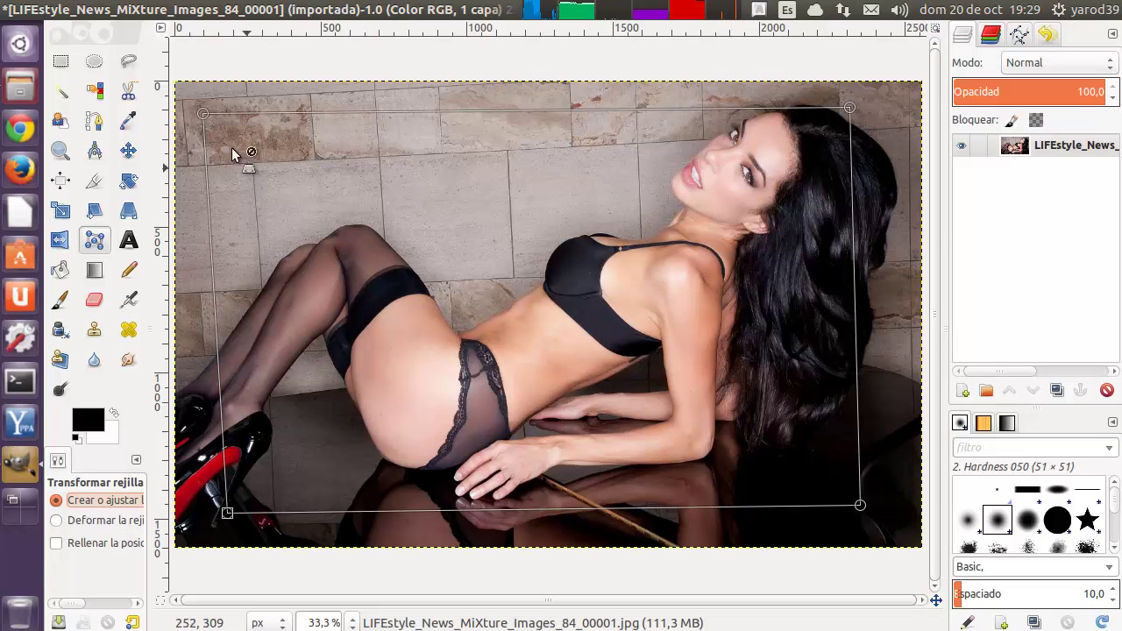
{"action": "left_click_drag", "start_coordinate": [203, 114], "coordinate": [319, 236]}
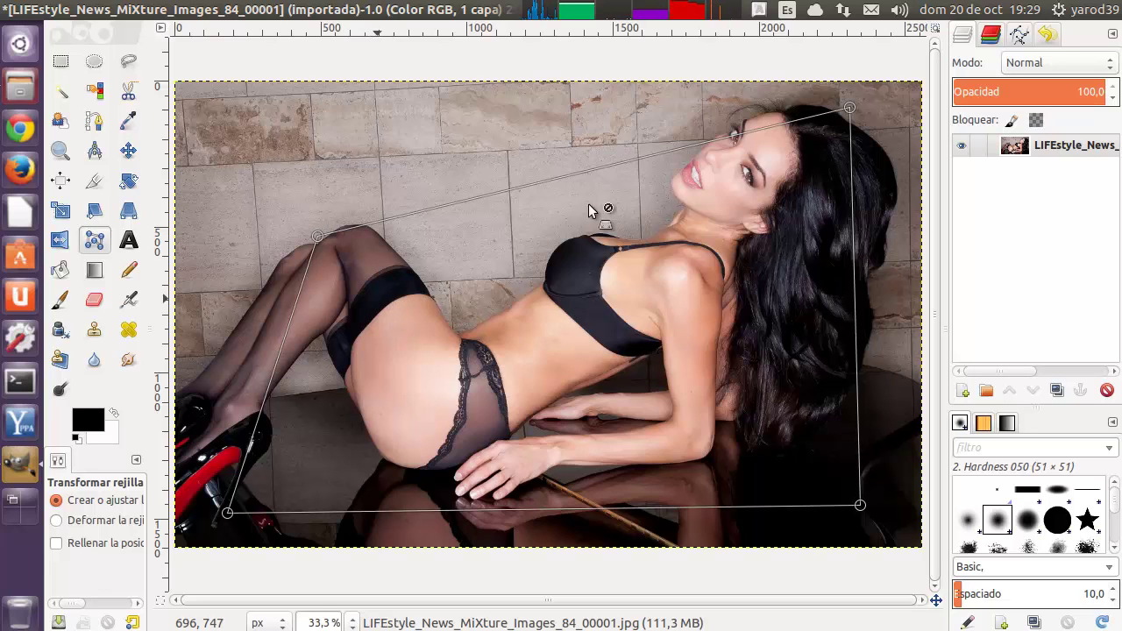
{"action": "left_click_drag", "start_coordinate": [841, 115], "coordinate": [684, 233]}
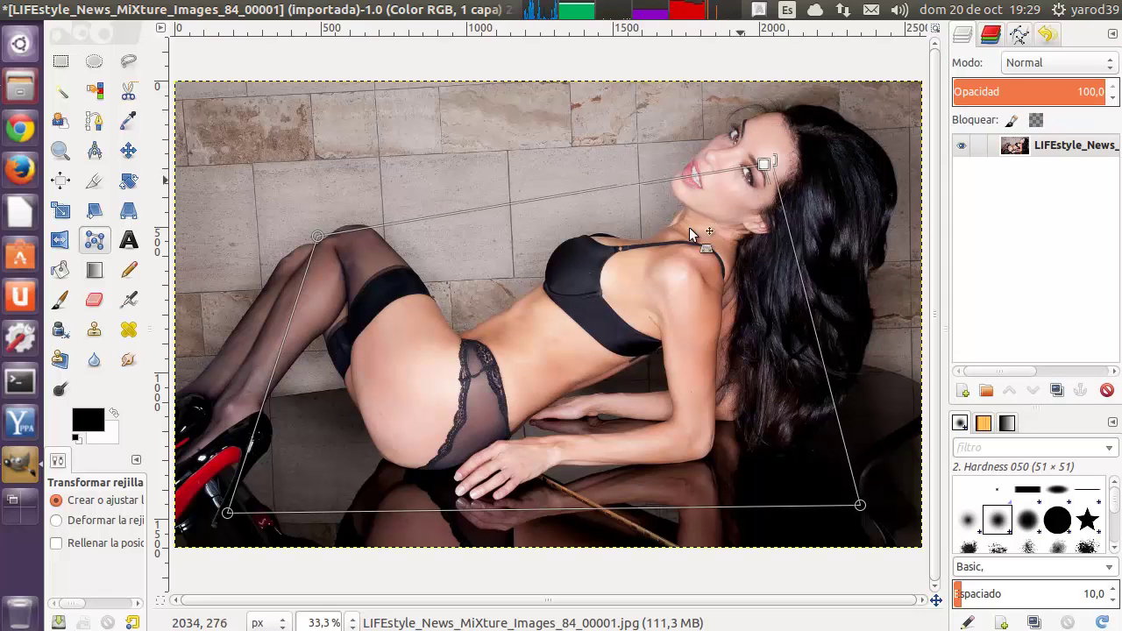
{"action": "right_click", "coordinate": [451, 345]}
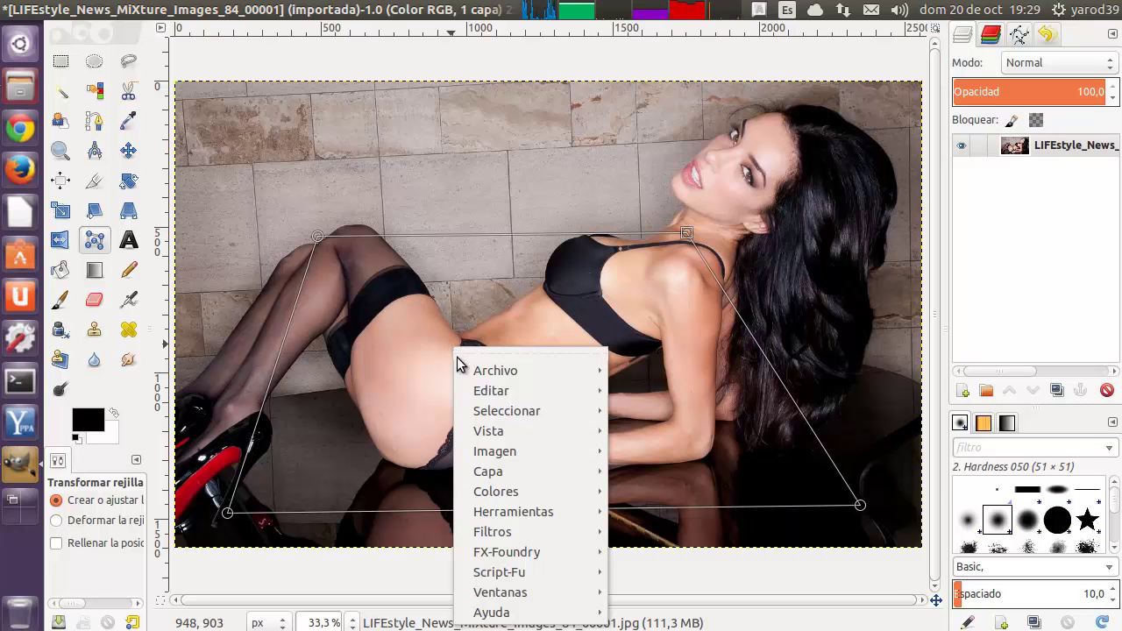
{"action": "mouse_move", "coordinate": [491, 391]}
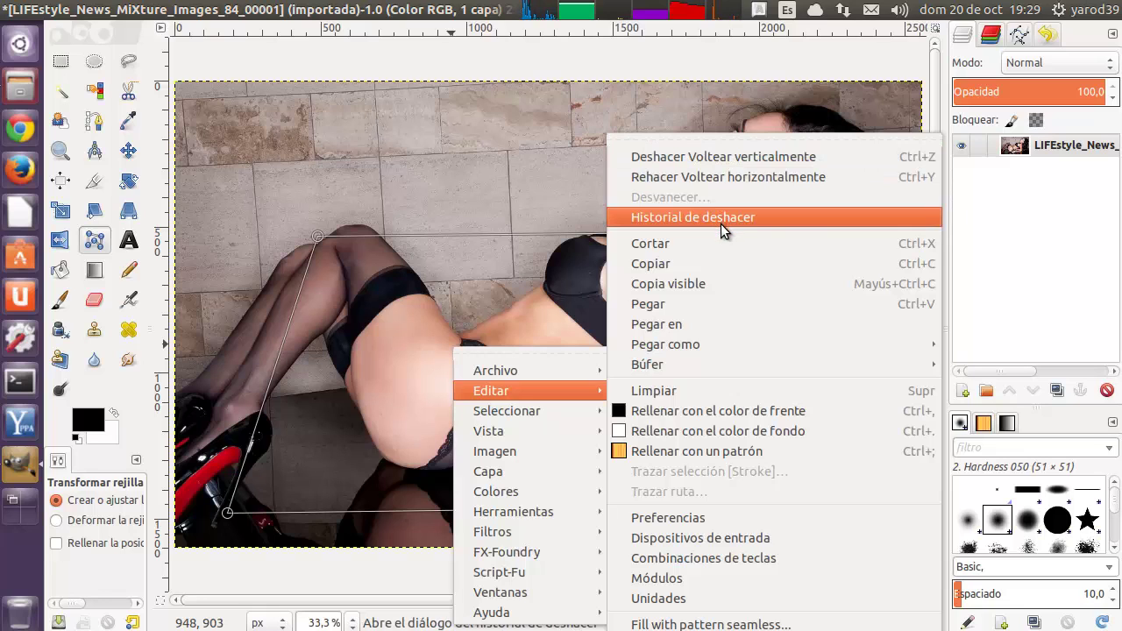
Step: Preview the cage warp with 'Rellenar la posición' toggled off and on, then show Undo History
{"action": "left_click", "coordinate": [422, 301]}
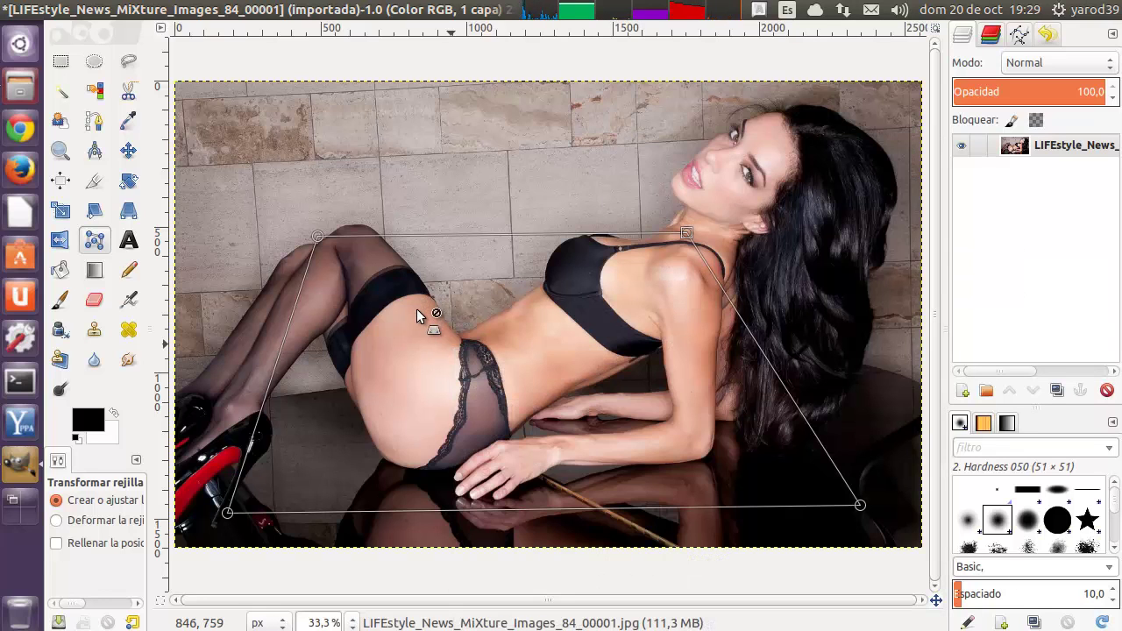
{"action": "left_click", "coordinate": [105, 543]}
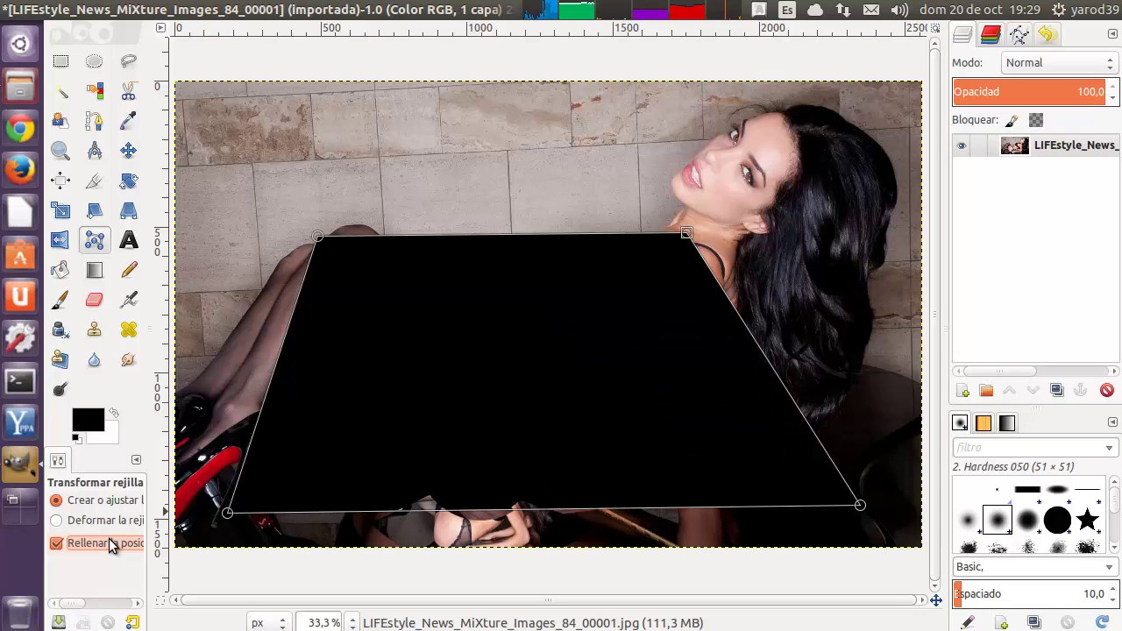
{"action": "left_click", "coordinate": [109, 518]}
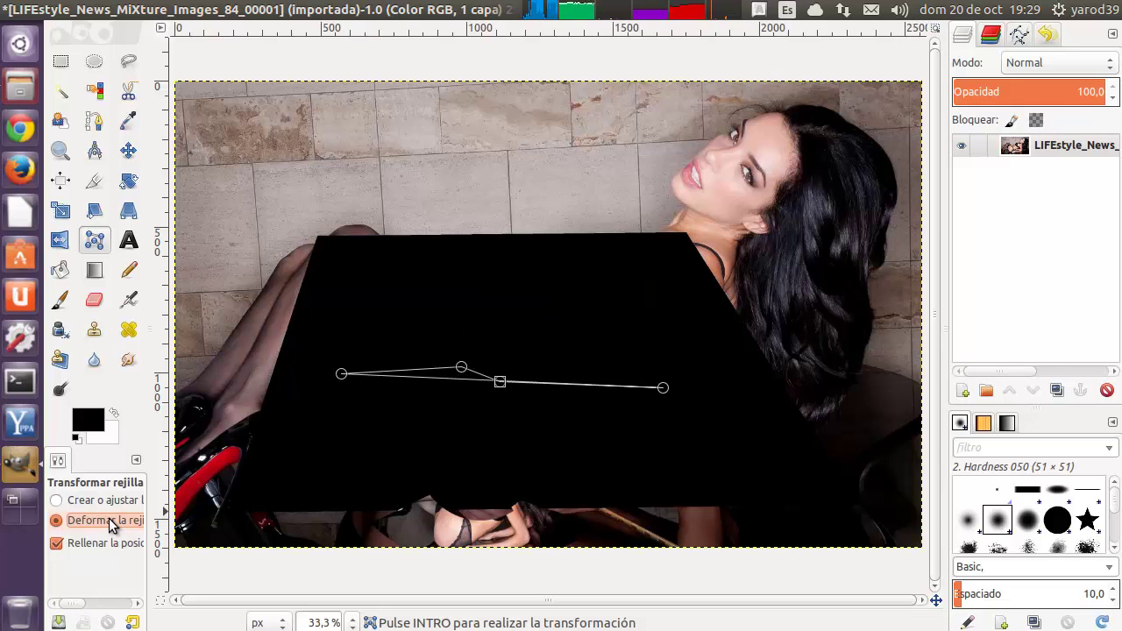
{"action": "left_click", "coordinate": [97, 544]}
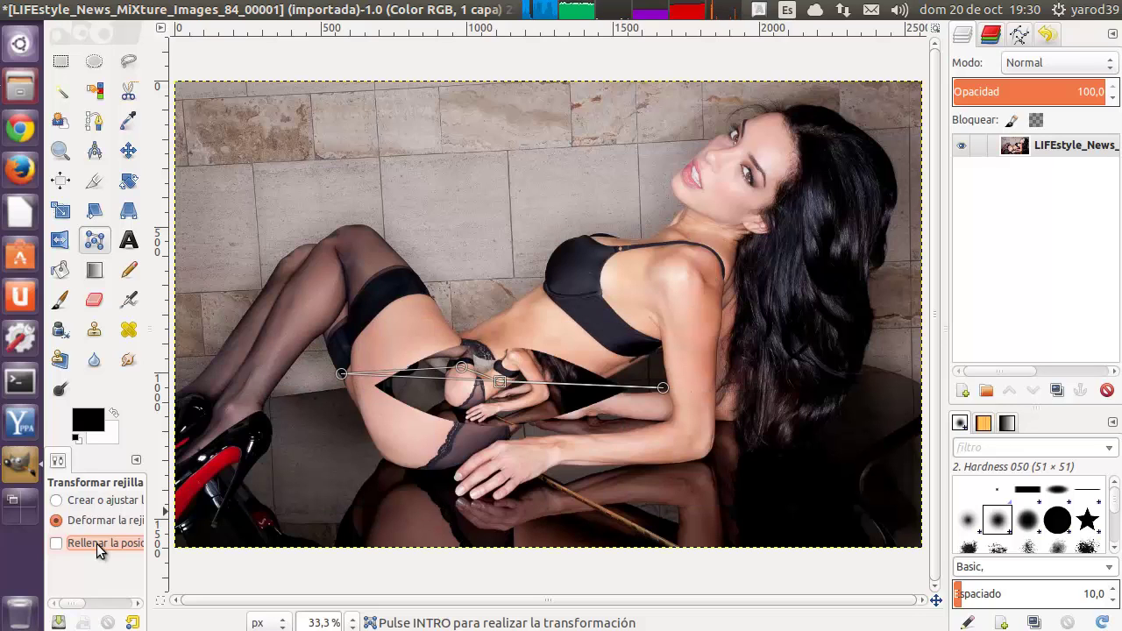
{"action": "left_click", "coordinate": [97, 543]}
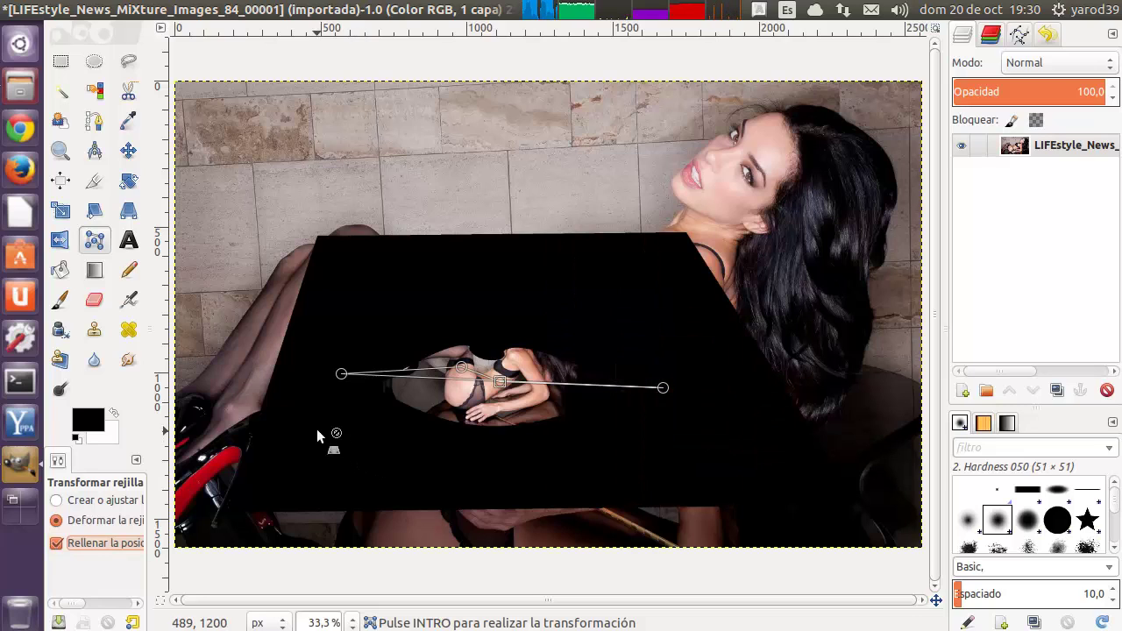
{"action": "left_click", "coordinate": [1051, 40]}
Step: Restore the first vertical flip, then close a three-point cage over the wall, her head and hand
{"action": "left_click", "coordinate": [1047, 80]}
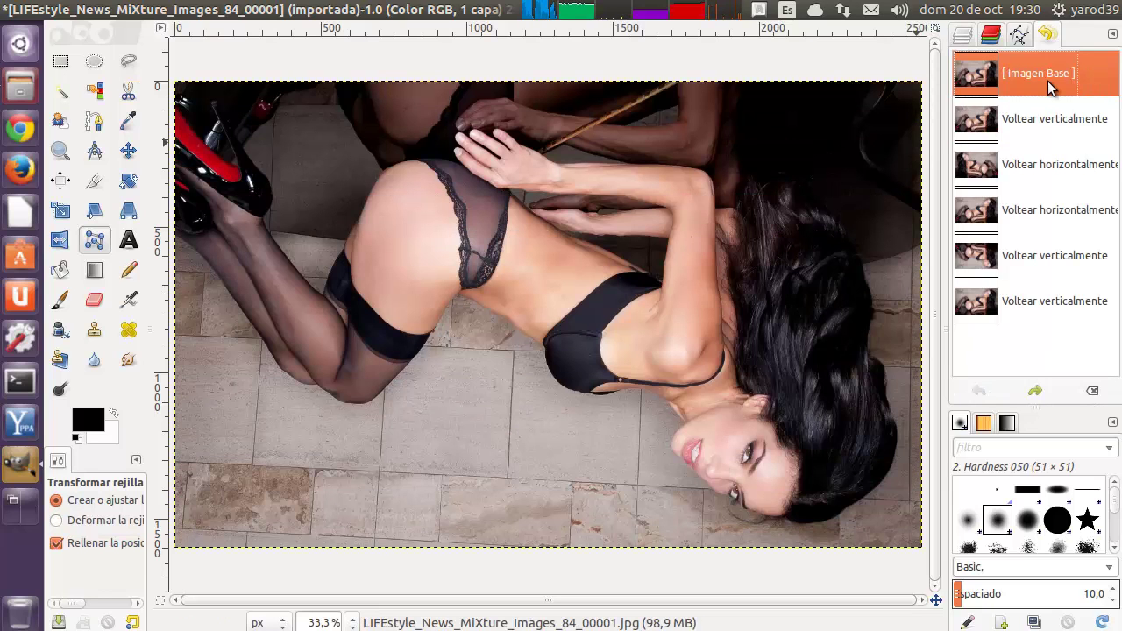
{"action": "left_click", "coordinate": [1036, 114]}
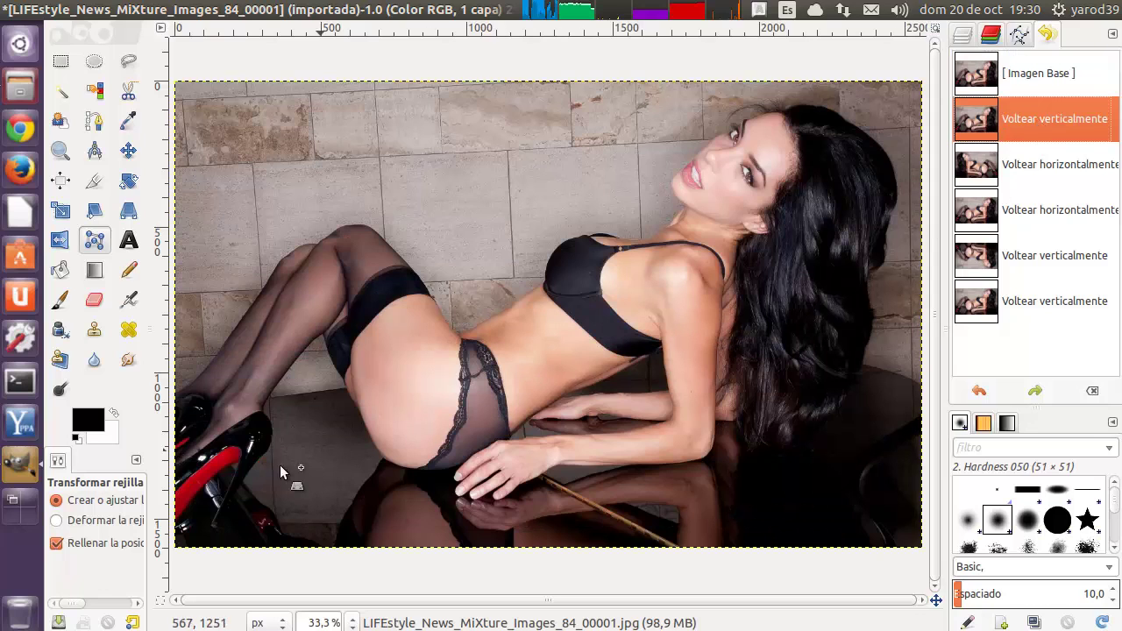
{"action": "left_click", "coordinate": [134, 520]}
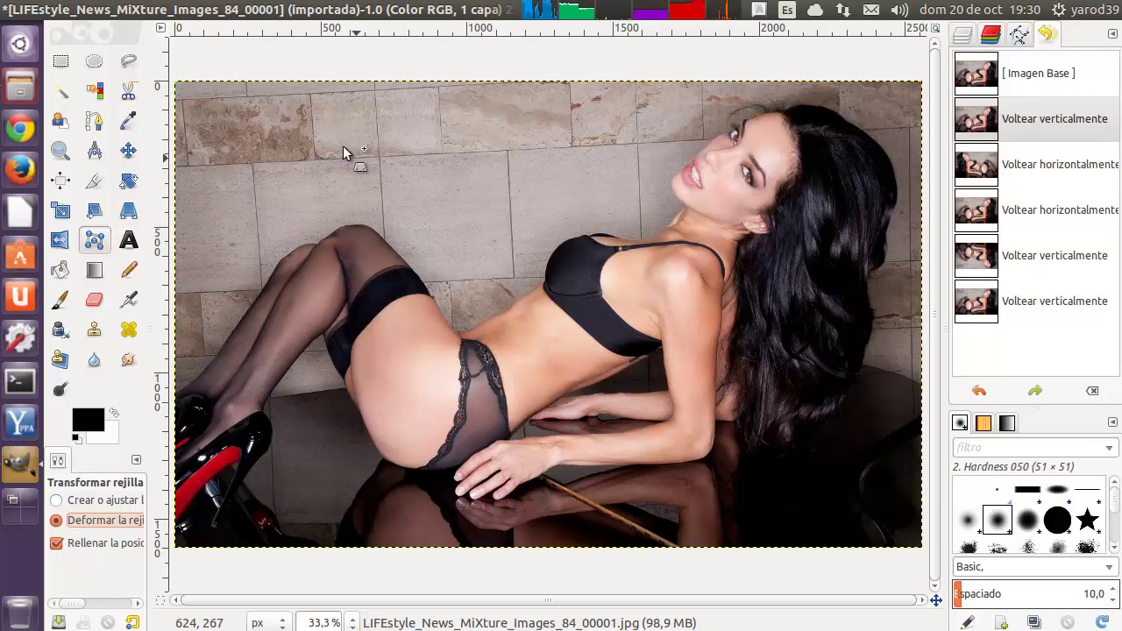
{"action": "left_click", "coordinate": [222, 117]}
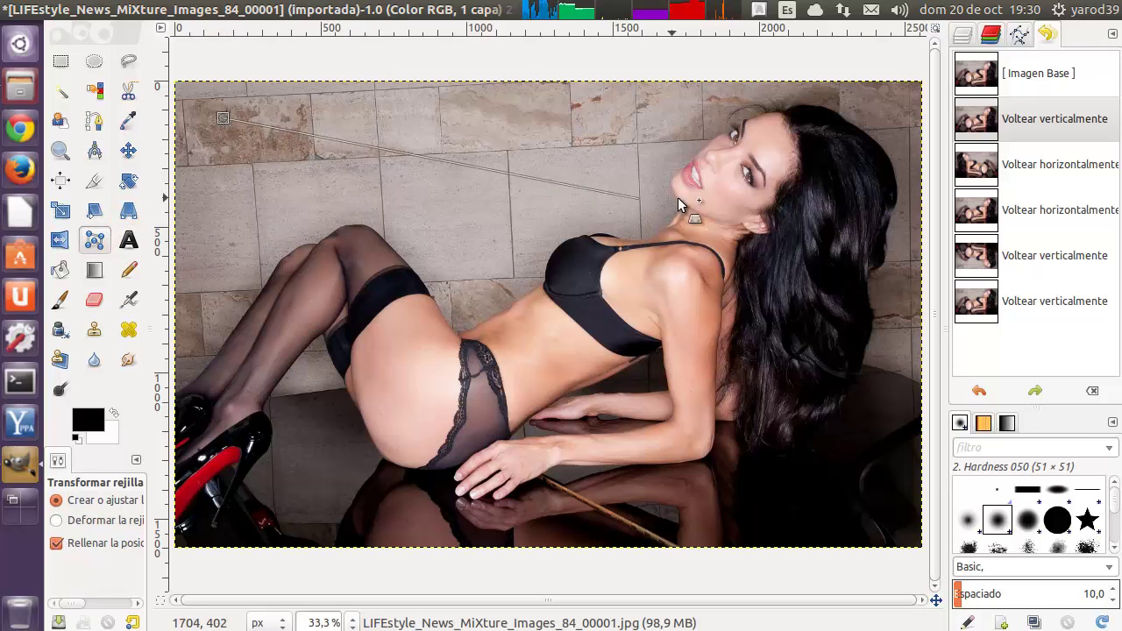
{"action": "left_click", "coordinate": [747, 207]}
{"action": "left_click", "coordinate": [502, 496]}
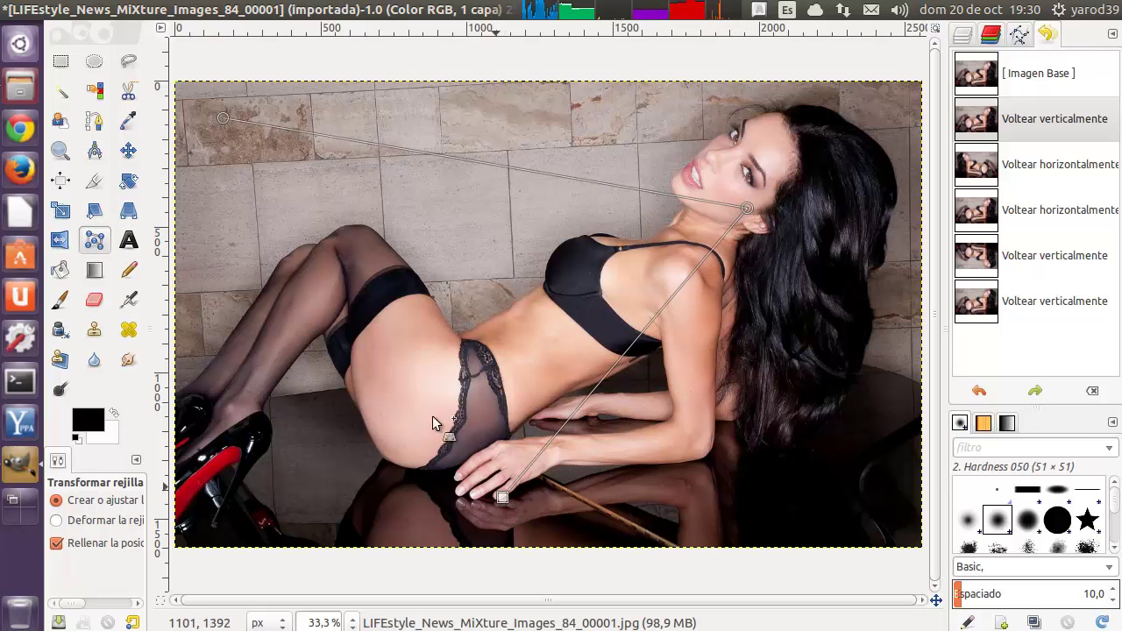
{"action": "left_click", "coordinate": [223, 118]}
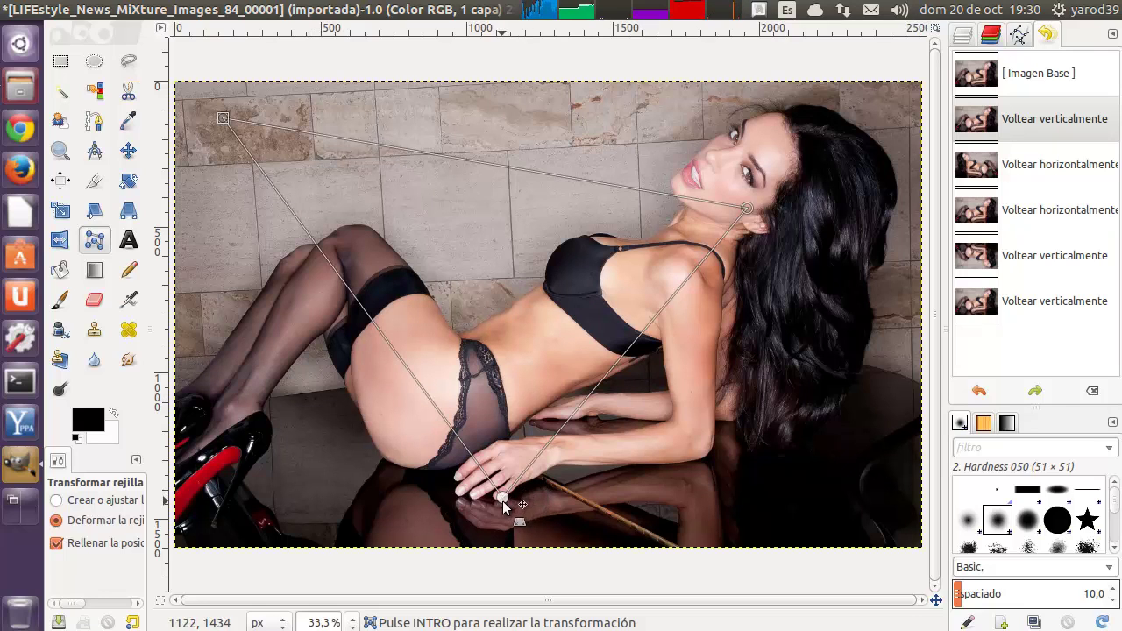
Step: Warp the photo by pulling the bottom cage point upward, then revert to the first vertical flip
{"action": "left_click_drag", "start_coordinate": [502, 498], "coordinate": [495, 332]}
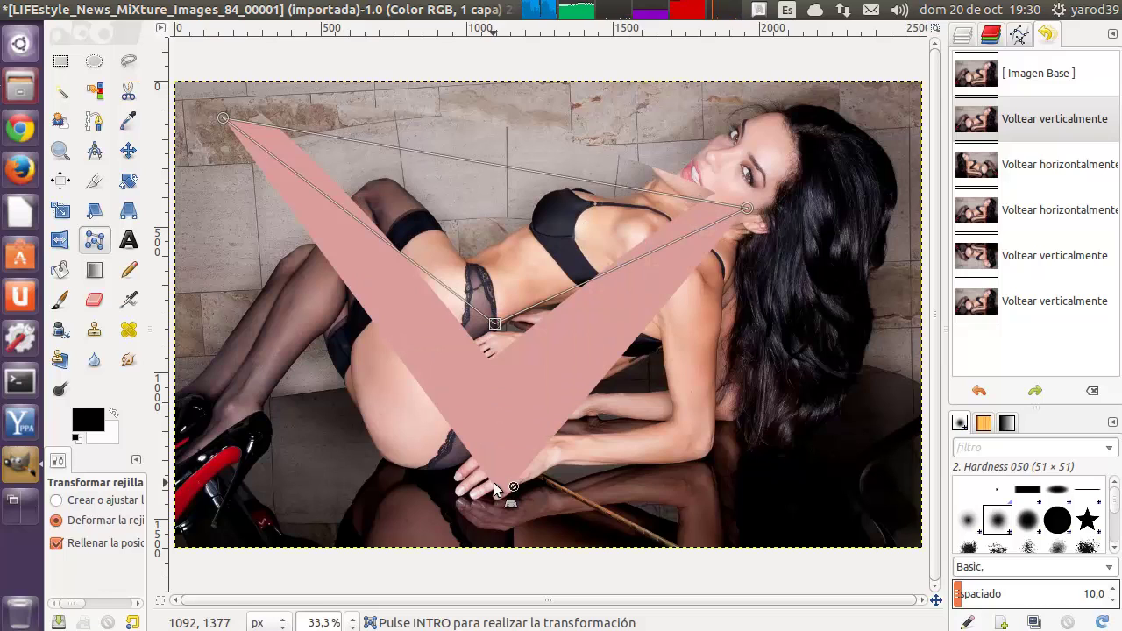
{"action": "left_click", "coordinate": [1002, 131]}
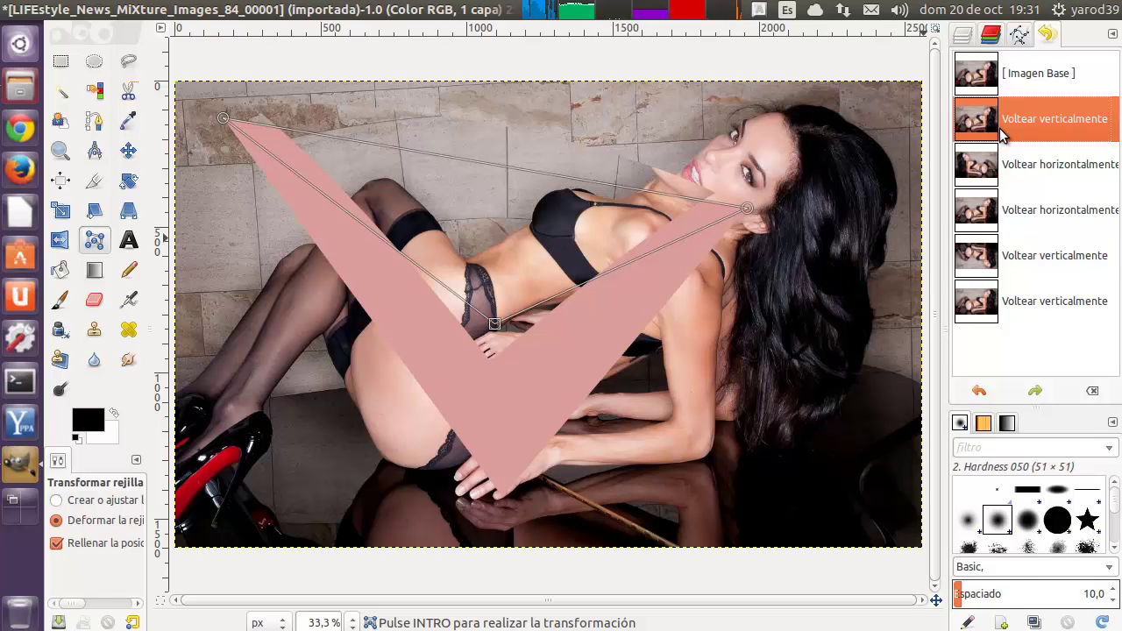
{"action": "left_click", "coordinate": [999, 77]}
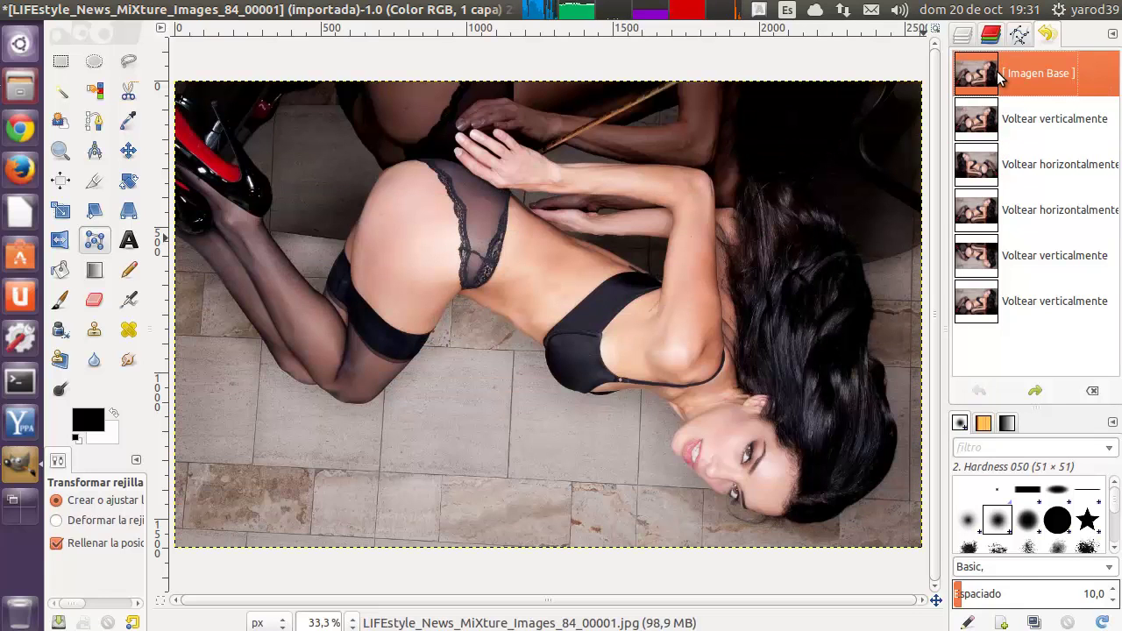
{"action": "left_click", "coordinate": [996, 118]}
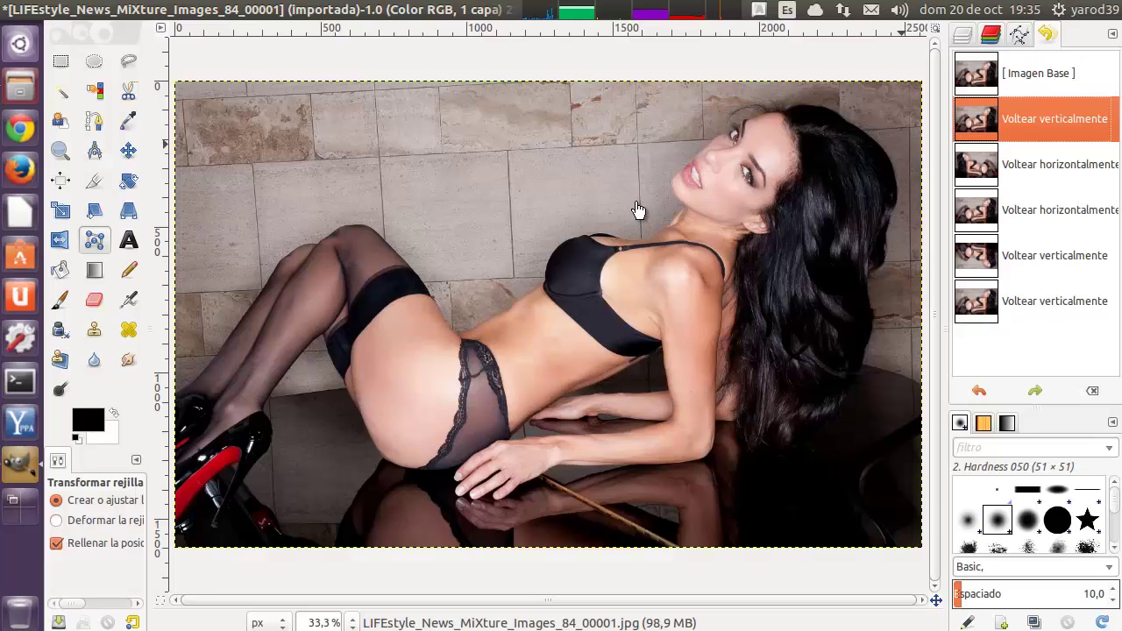
{"action": "mouse_move", "coordinate": [352, 10]}
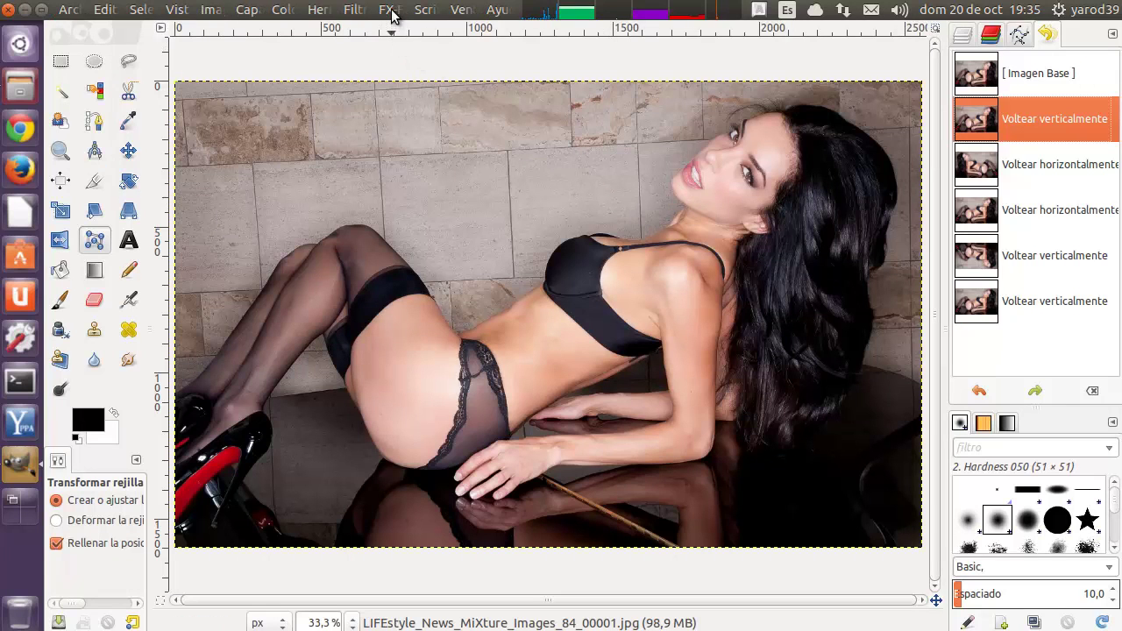
Step: Open Color Balance and shift the midtones strongly toward red, Cyan-Red 64
{"action": "left_click", "coordinate": [318, 10]}
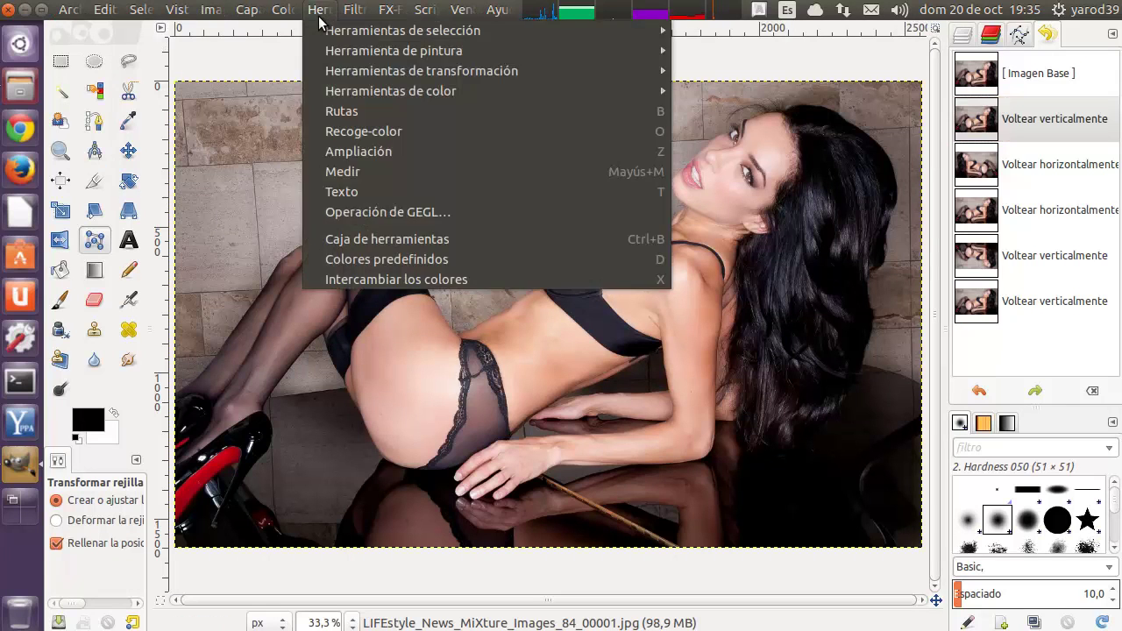
{"action": "mouse_move", "coordinate": [389, 91]}
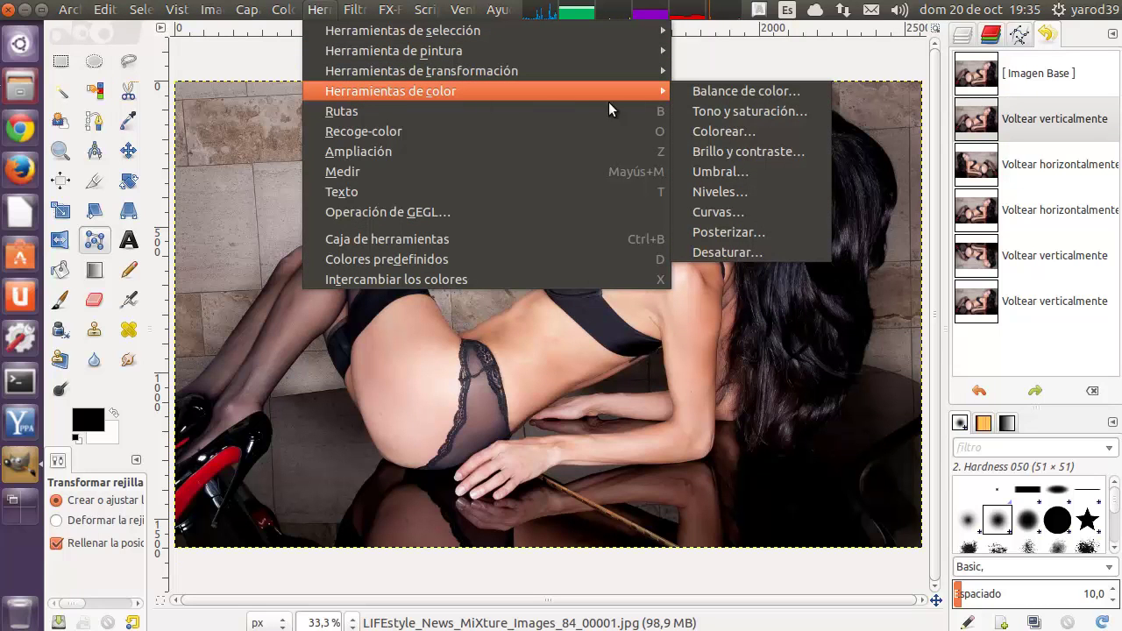
{"action": "left_click", "coordinate": [766, 90]}
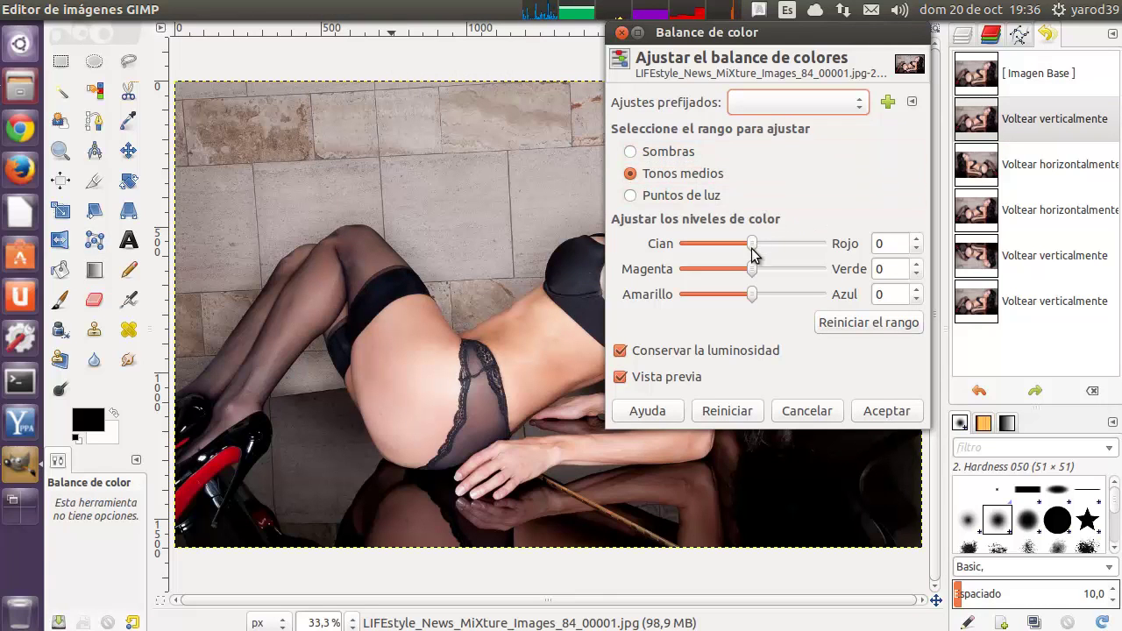
{"action": "left_click_drag", "start_coordinate": [752, 246], "coordinate": [793, 254]}
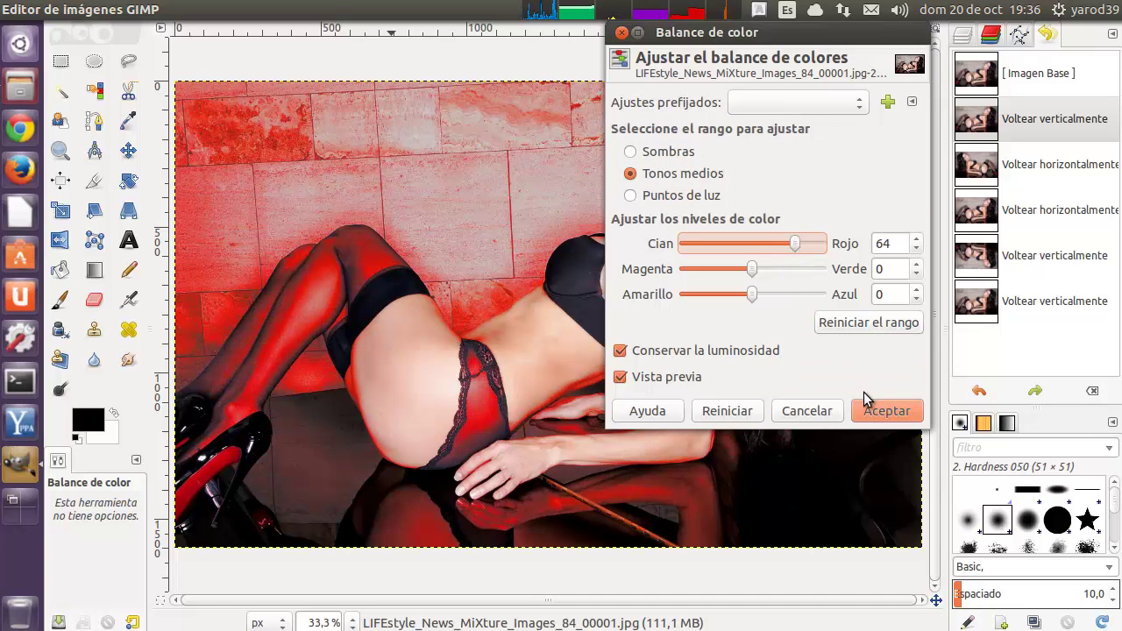
{"action": "left_click", "coordinate": [796, 459]}
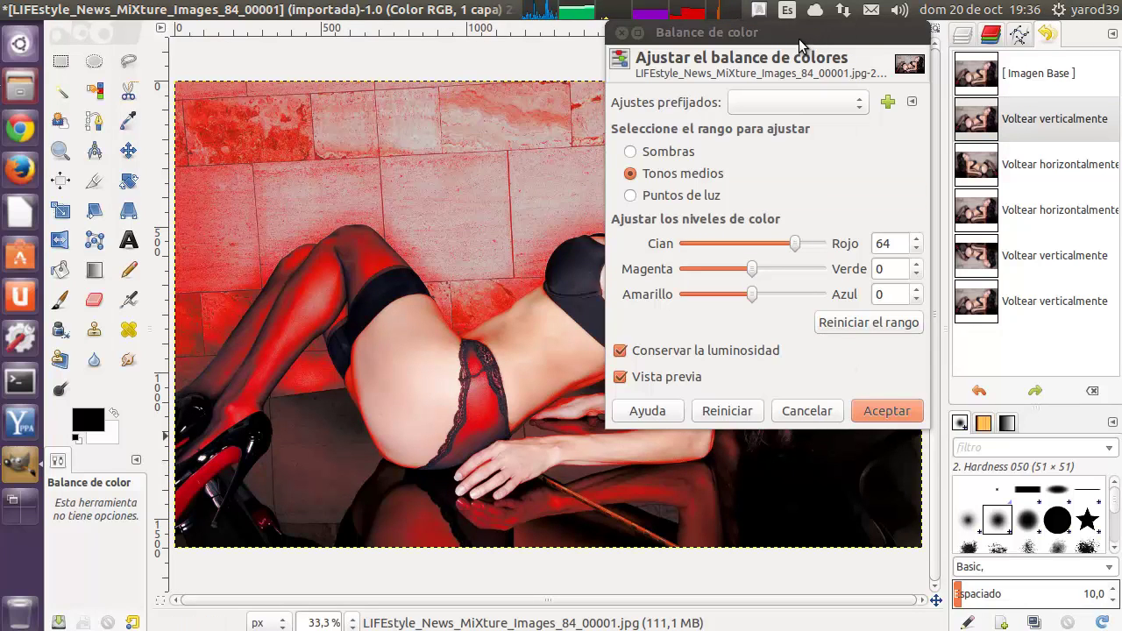
Step: Nudge midtone Green and Blue to 10, then reset all three levels to 0
{"action": "left_click_drag", "start_coordinate": [806, 41], "coordinate": [977, 58]}
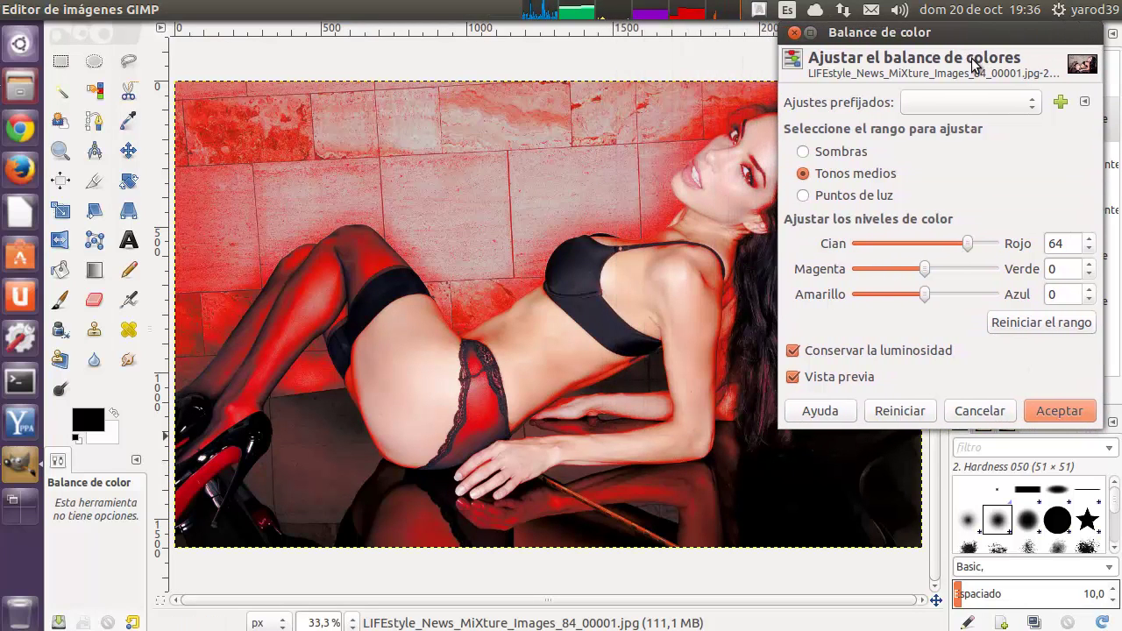
{"action": "left_click", "coordinate": [955, 269]}
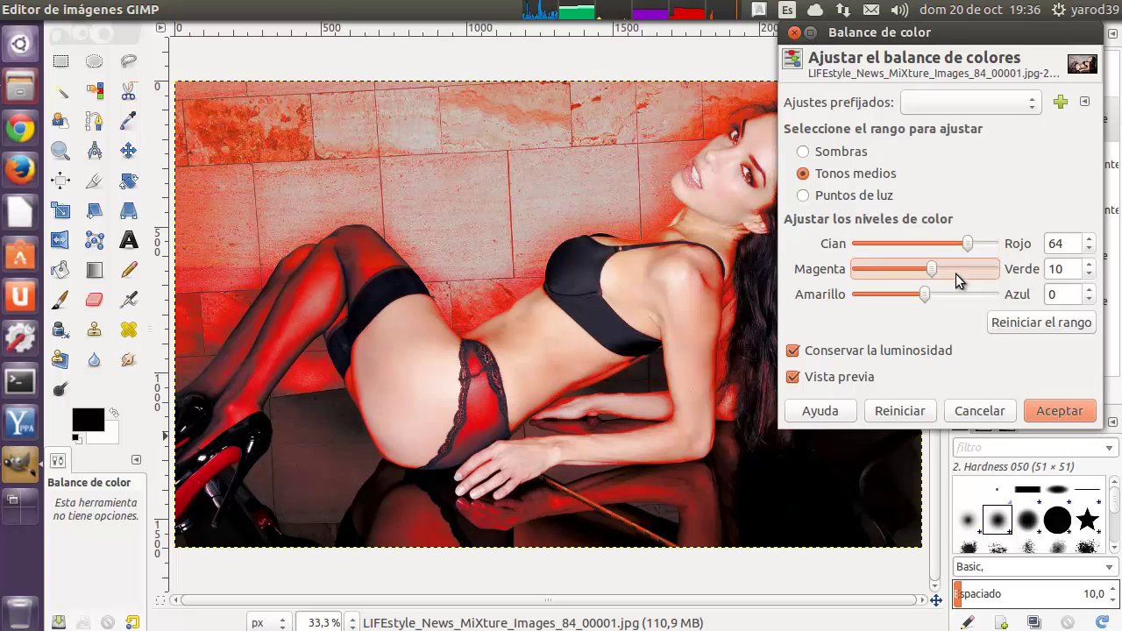
{"action": "left_click", "coordinate": [958, 292]}
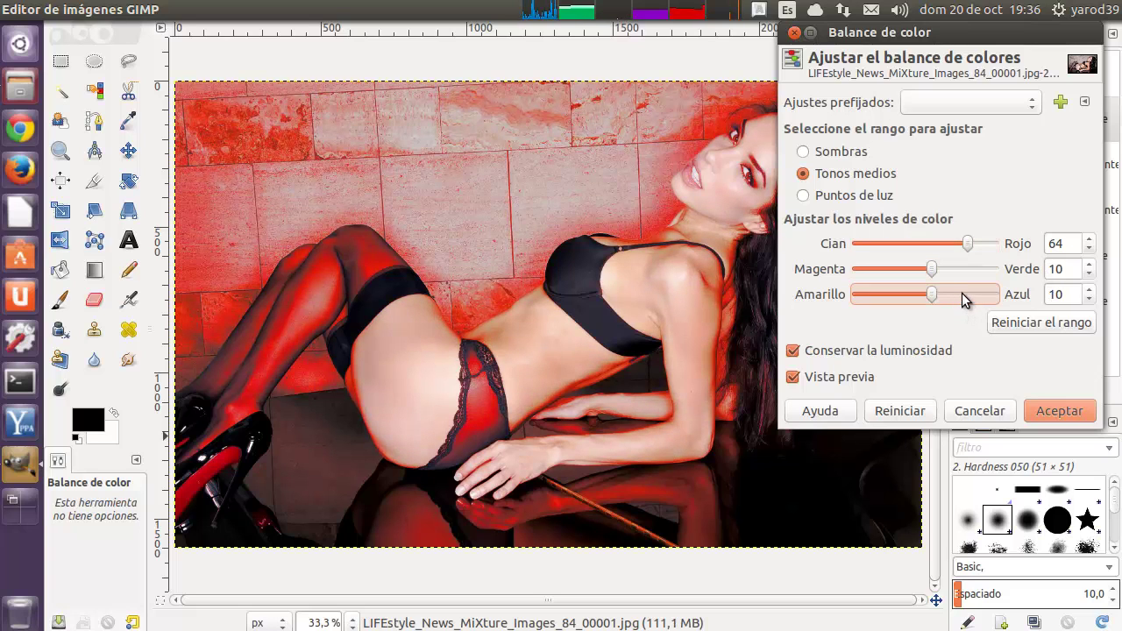
{"action": "left_click", "coordinate": [902, 412]}
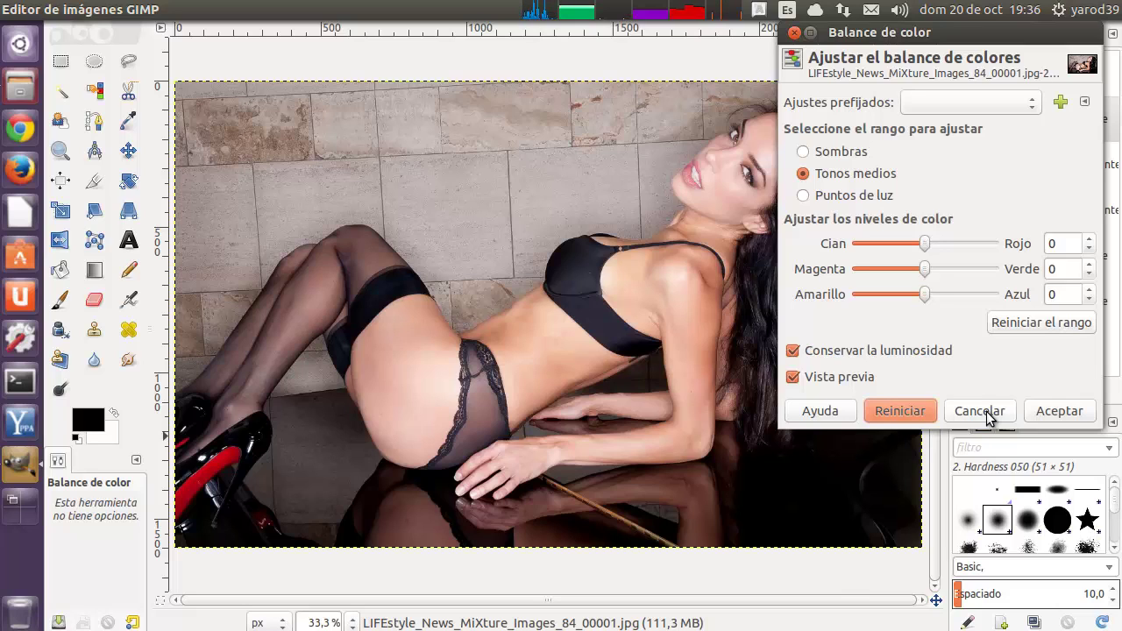
Step: Close Color Balance unapplied and preview a green hue shift in Hue-Saturation
{"action": "left_click", "coordinate": [979, 411]}
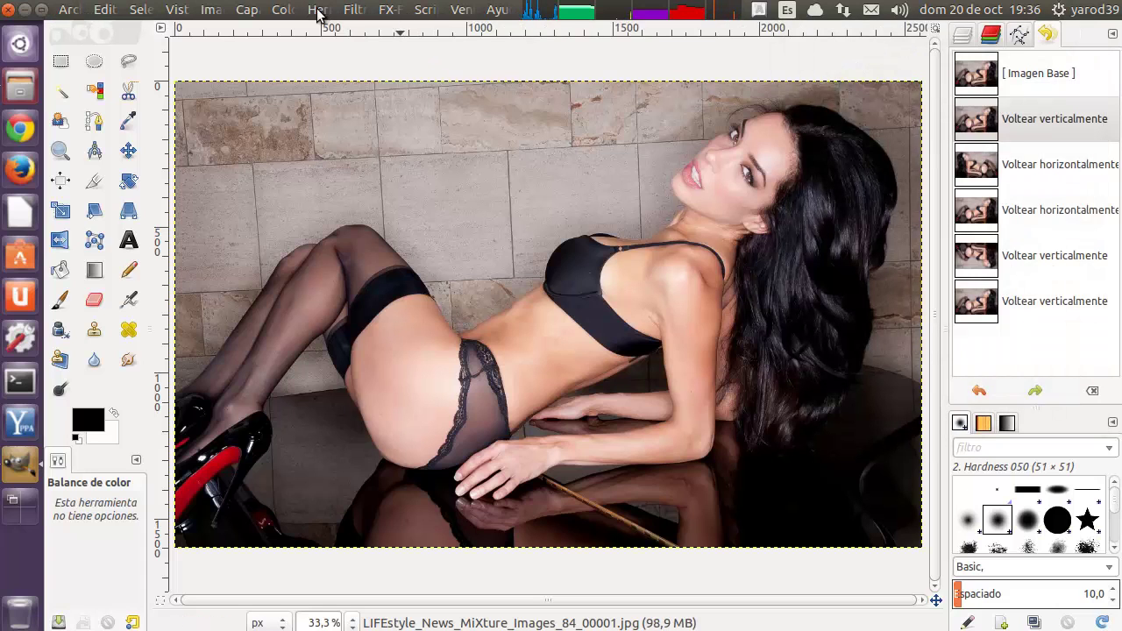
{"action": "left_click", "coordinate": [319, 9]}
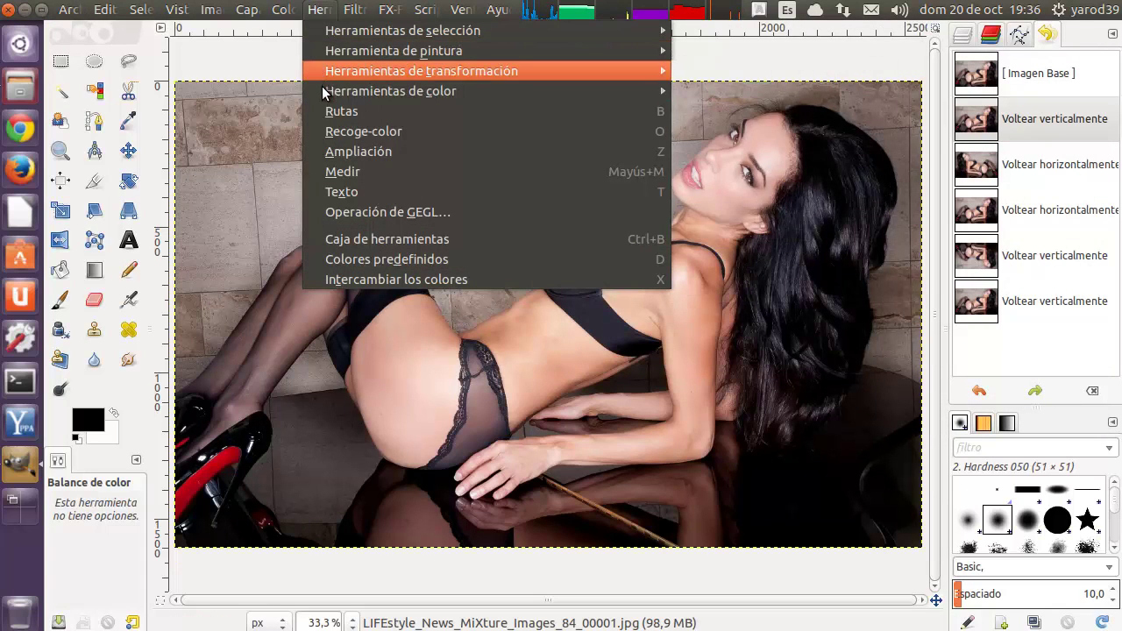
{"action": "mouse_move", "coordinate": [390, 91]}
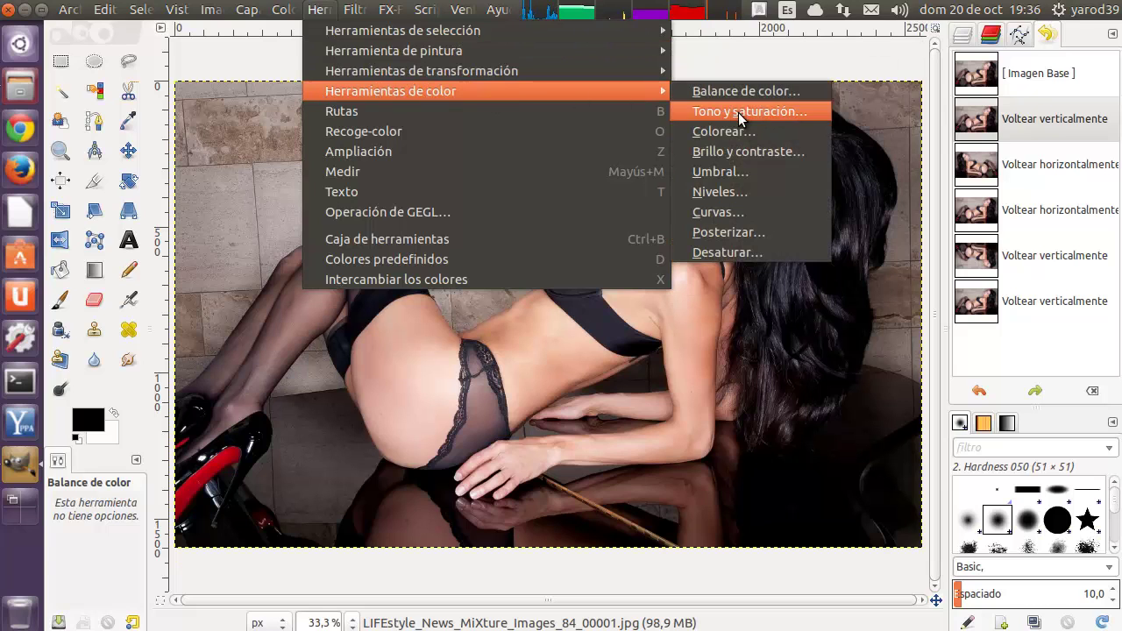
{"action": "left_click", "coordinate": [739, 111]}
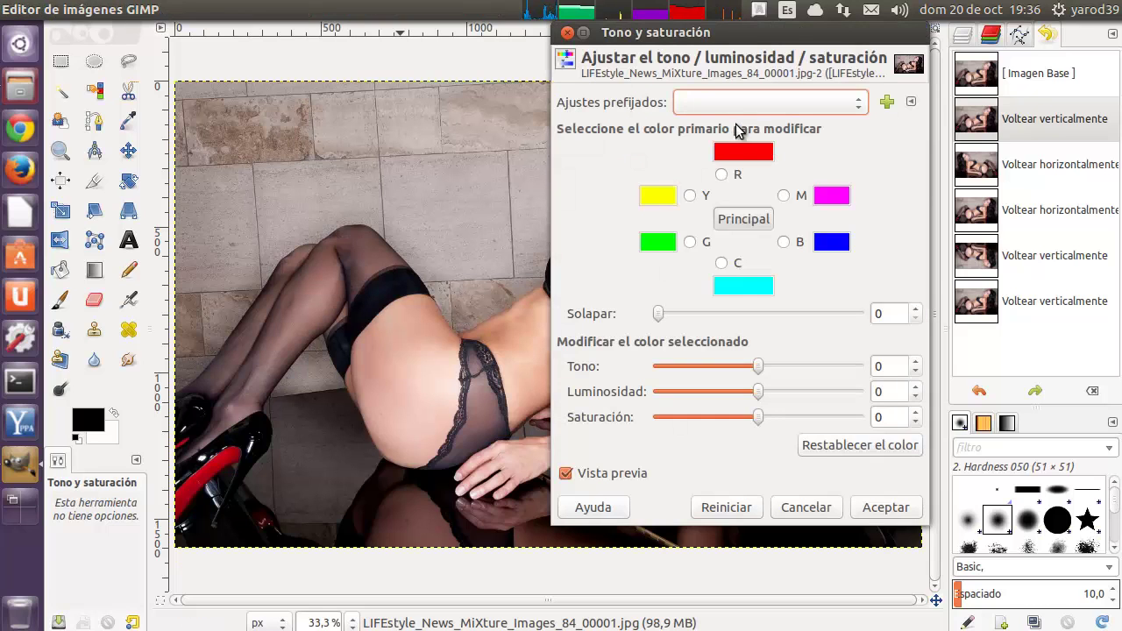
{"action": "scroll", "coordinate": [805, 365], "scroll_direction": "up", "scroll_amount": 1}
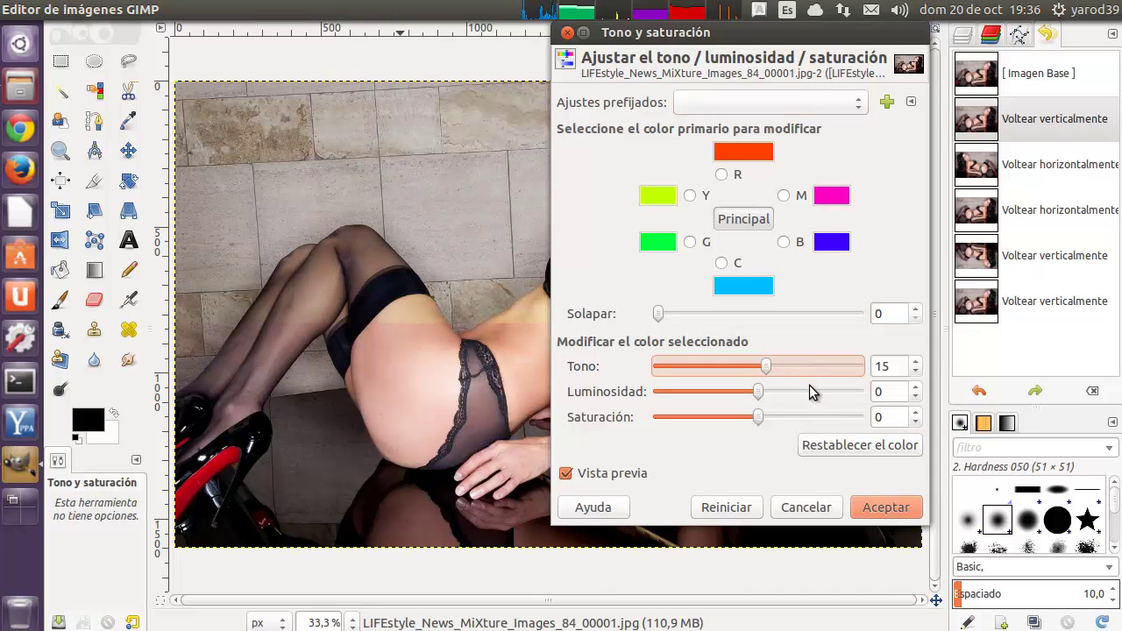
{"action": "scroll", "coordinate": [810, 391], "scroll_direction": "up", "scroll_amount": 1}
{"action": "scroll", "coordinate": [711, 421], "scroll_direction": "down", "scroll_amount": 1}
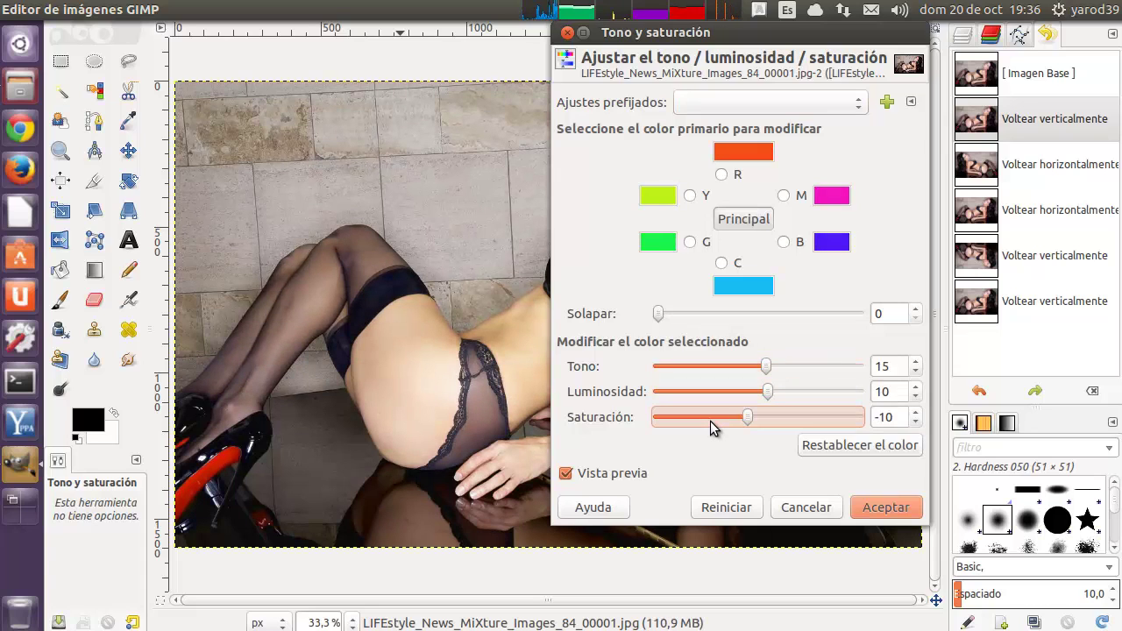
{"action": "scroll", "coordinate": [711, 421], "scroll_direction": "down", "scroll_amount": 1}
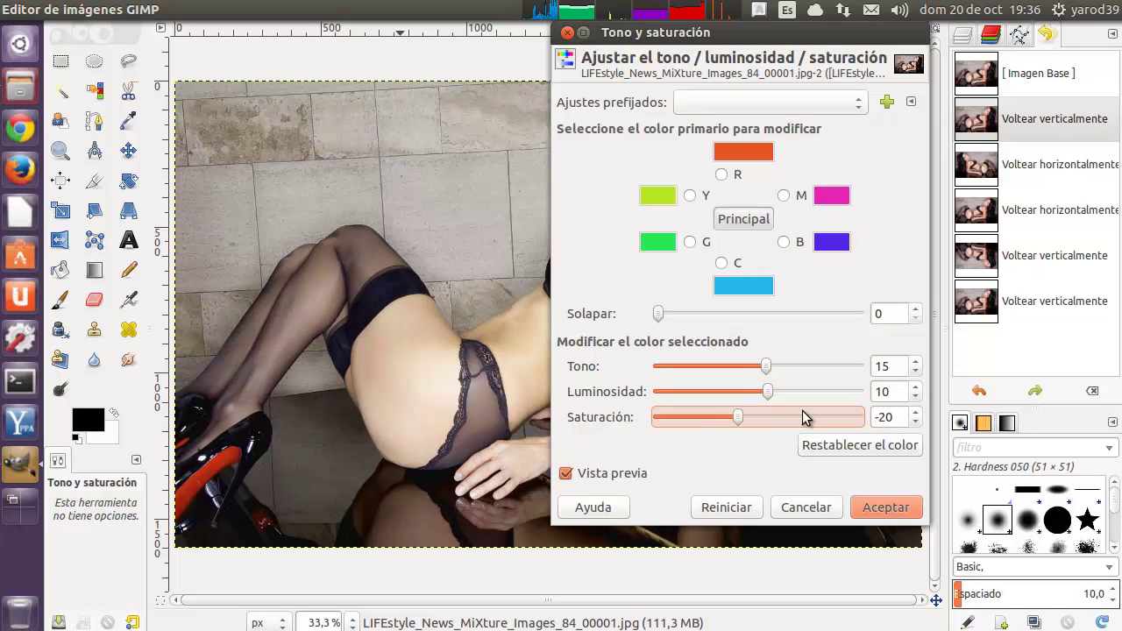
{"action": "scroll", "coordinate": [806, 413], "scroll_direction": "up", "scroll_amount": 1}
{"action": "scroll", "coordinate": [811, 415], "scroll_direction": "up", "scroll_amount": 2}
{"action": "scroll", "coordinate": [818, 418], "scroll_direction": "up", "scroll_amount": 3}
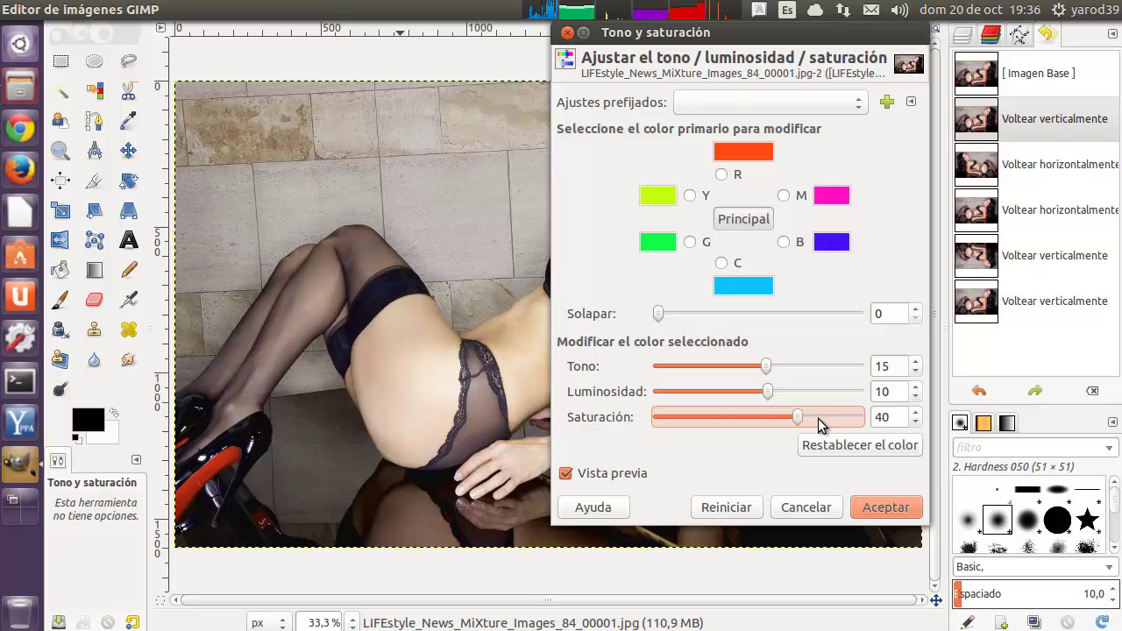
{"action": "scroll", "coordinate": [818, 418], "scroll_direction": "up", "scroll_amount": 2}
{"action": "scroll", "coordinate": [814, 399], "scroll_direction": "up", "scroll_amount": 1}
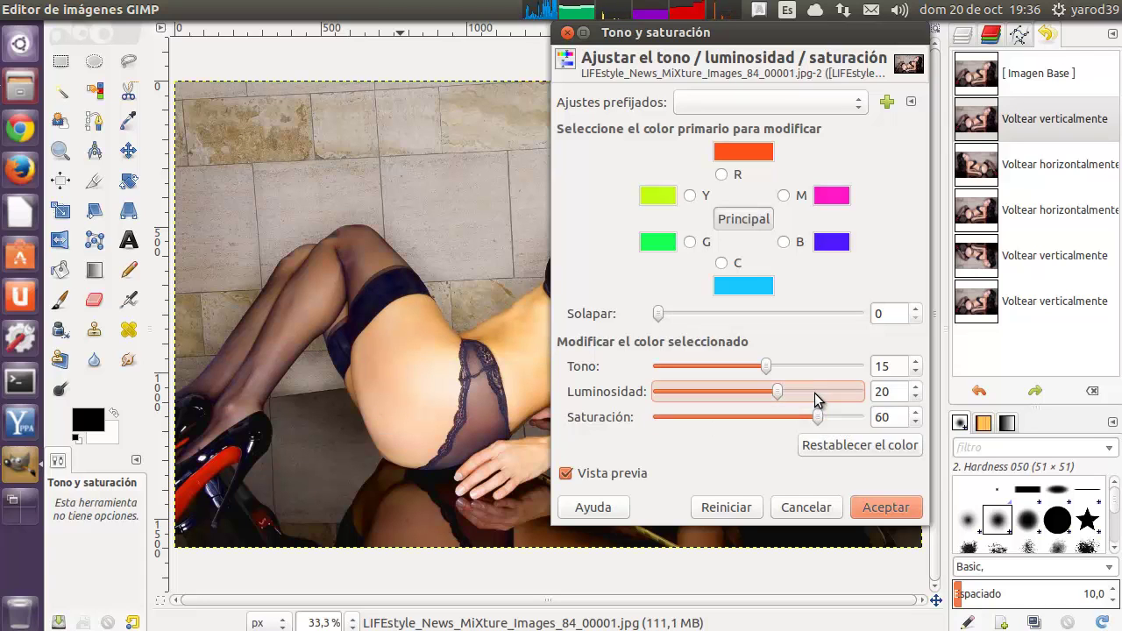
{"action": "scroll", "coordinate": [815, 399], "scroll_direction": "up", "scroll_amount": 2}
{"action": "scroll", "coordinate": [829, 368], "scroll_direction": "up", "scroll_amount": 2}
{"action": "scroll", "coordinate": [829, 368], "scroll_direction": "up", "scroll_amount": 2}
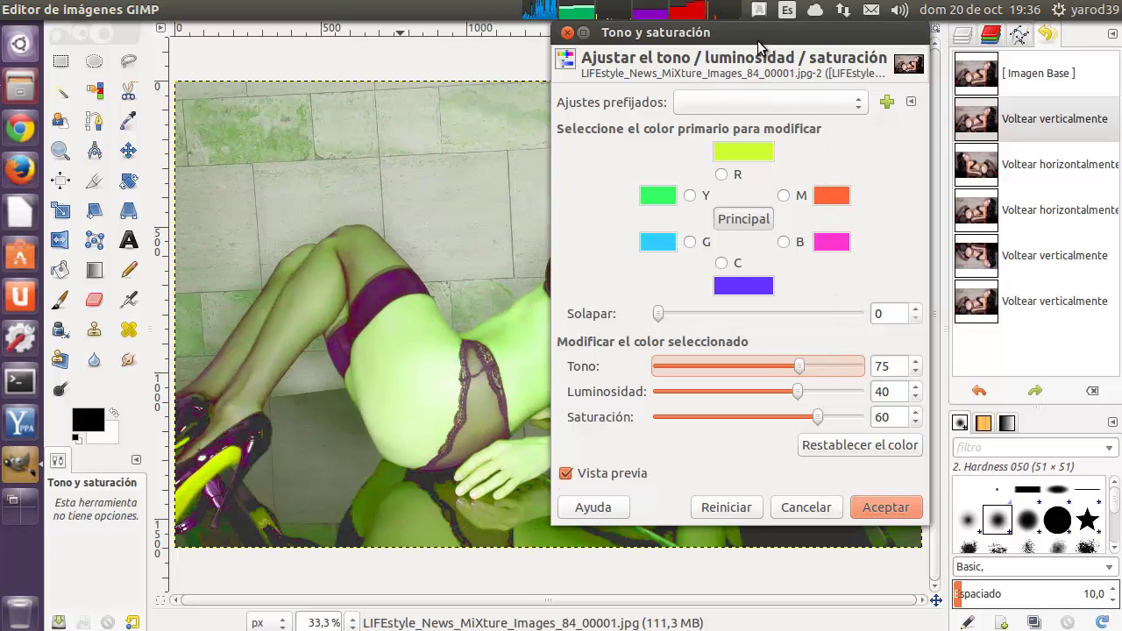
Step: Reset hue, lightness and saturation to zero and close Hue-Saturation without applying
{"action": "left_click_drag", "start_coordinate": [759, 46], "coordinate": [994, 61]}
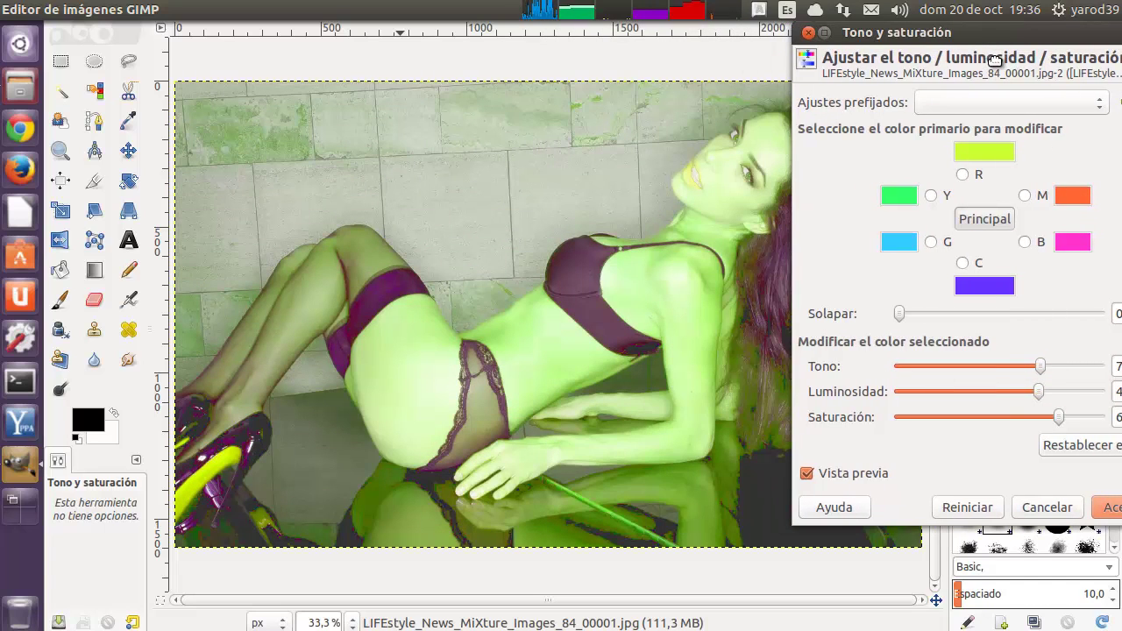
{"action": "left_click", "coordinate": [969, 508]}
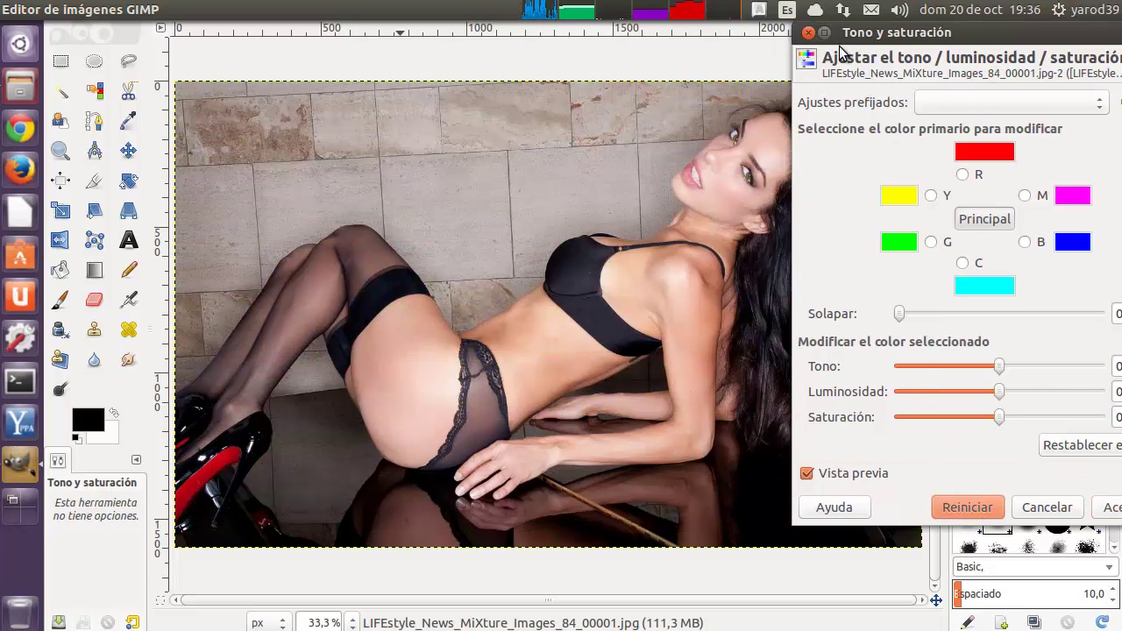
{"action": "left_click", "coordinate": [809, 33]}
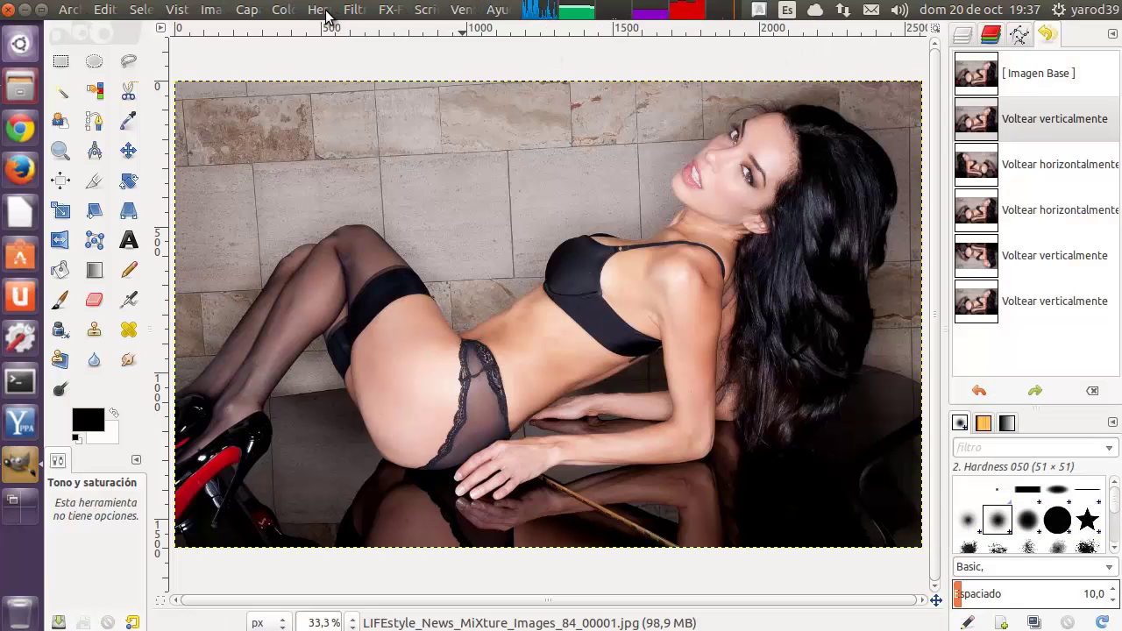
{"action": "left_click", "coordinate": [325, 11]}
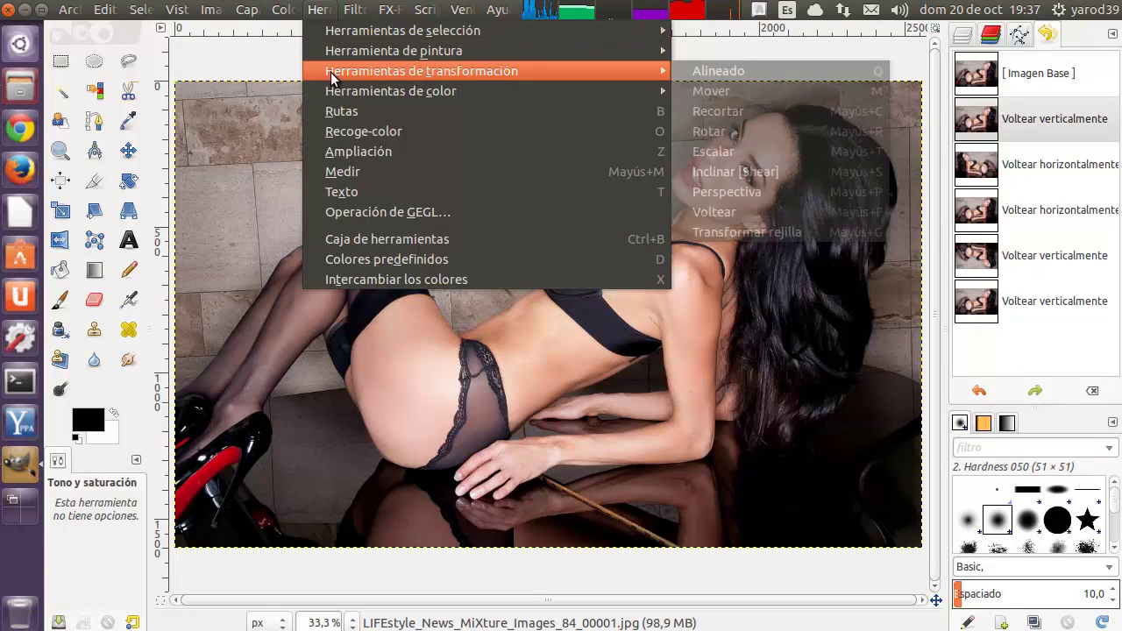
{"action": "mouse_move", "coordinate": [390, 91]}
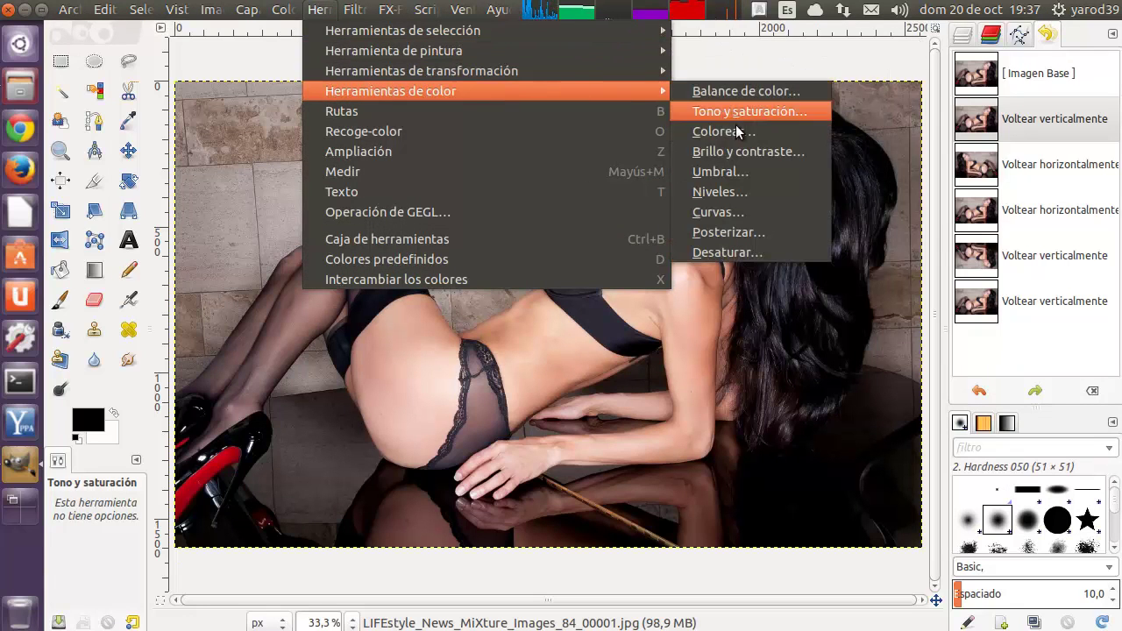
{"action": "left_click", "coordinate": [733, 133]}
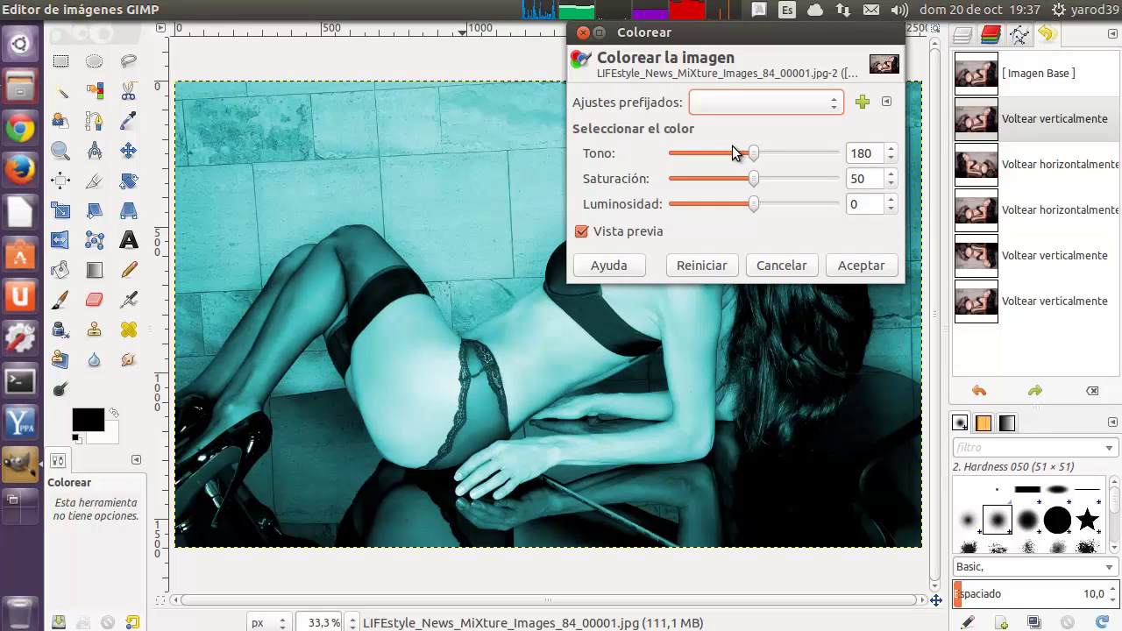
{"action": "left_click", "coordinate": [582, 32]}
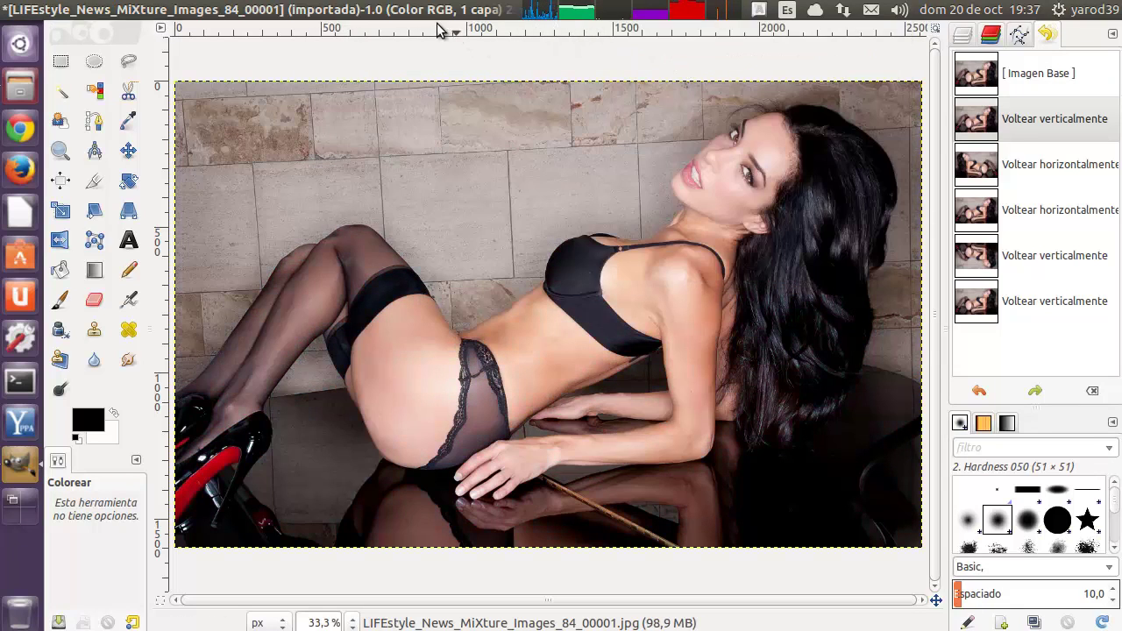
{"action": "left_click", "coordinate": [321, 10]}
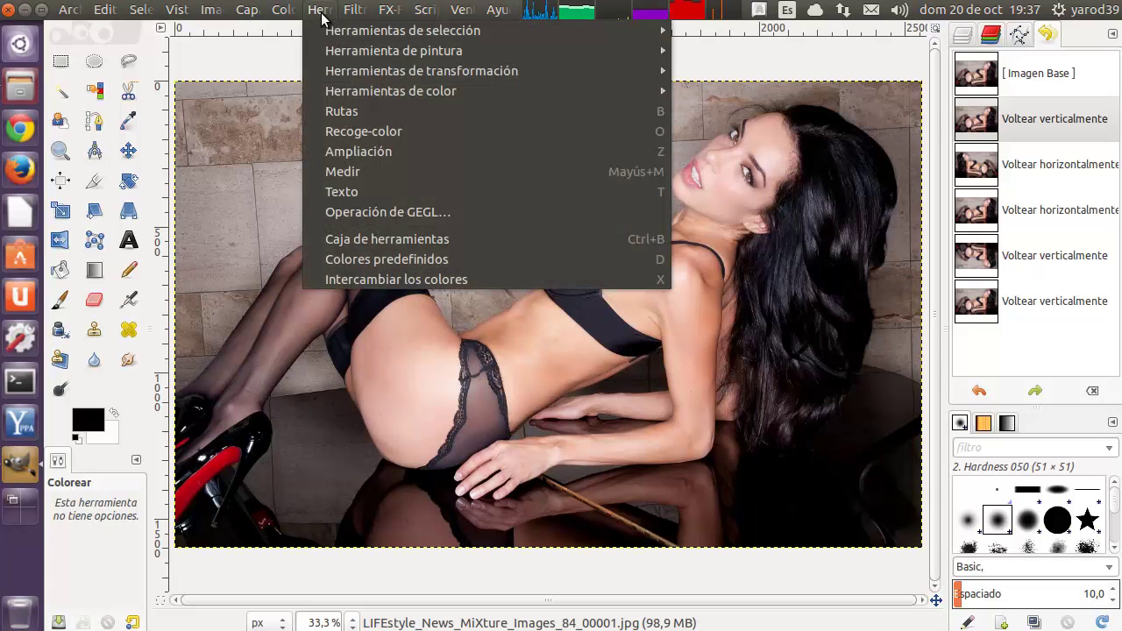
{"action": "mouse_move", "coordinate": [390, 91]}
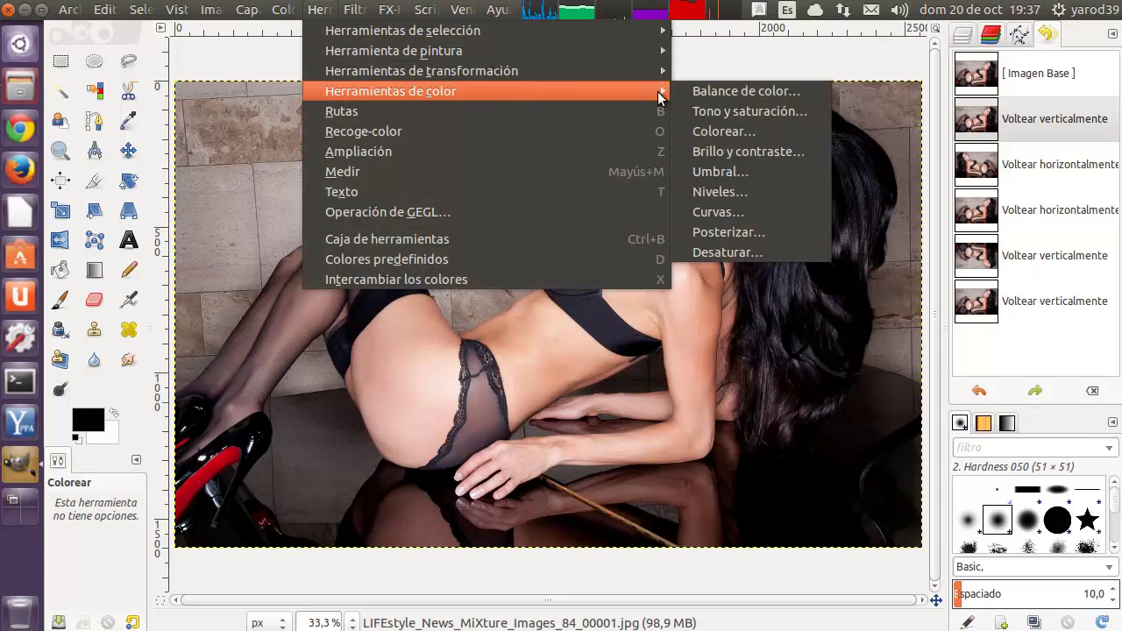
{"action": "left_click", "coordinate": [728, 156]}
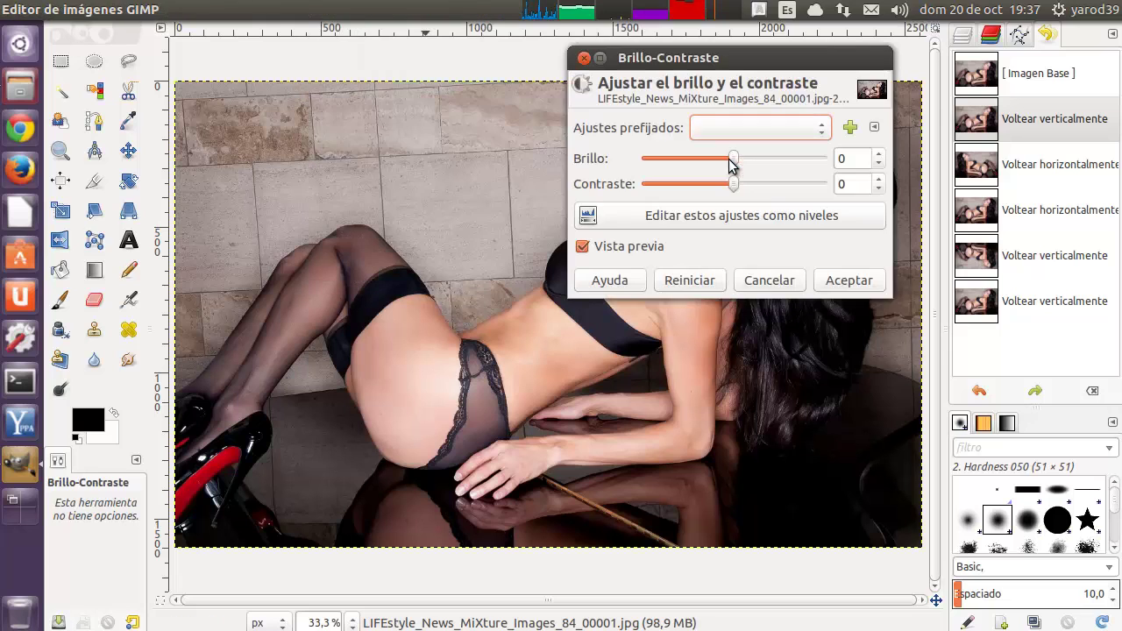
{"action": "scroll", "coordinate": [796, 157], "scroll_direction": "up", "scroll_amount": 1}
{"action": "scroll", "coordinate": [799, 158], "scroll_direction": "up", "scroll_amount": 1}
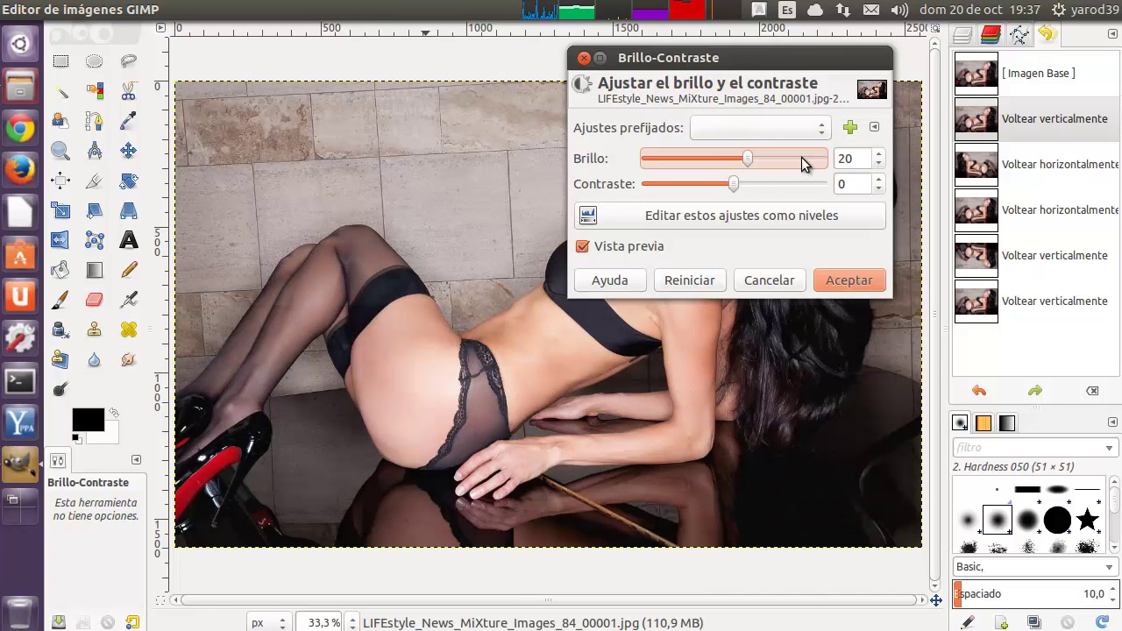
{"action": "scroll", "coordinate": [801, 157], "scroll_direction": "up", "scroll_amount": 1}
{"action": "scroll", "coordinate": [801, 157], "scroll_direction": "up", "scroll_amount": 1}
{"action": "scroll", "coordinate": [803, 182], "scroll_direction": "up", "scroll_amount": 1}
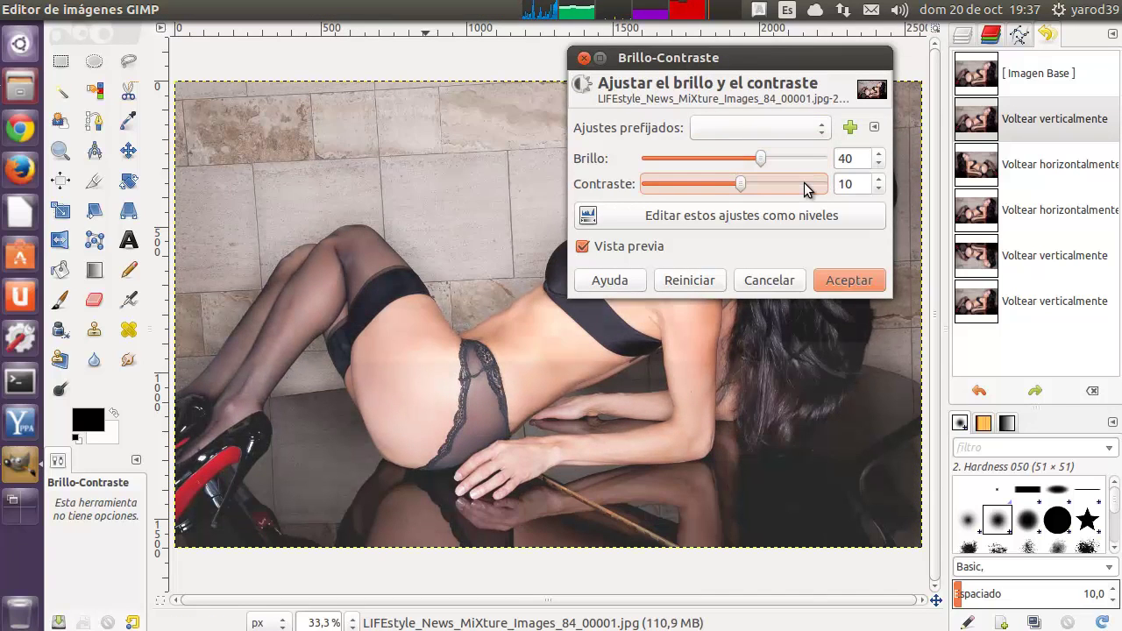
{"action": "scroll", "coordinate": [803, 182], "scroll_direction": "up", "scroll_amount": 1}
{"action": "scroll", "coordinate": [804, 182], "scroll_direction": "up", "scroll_amount": 1}
{"action": "scroll", "coordinate": [804, 183], "scroll_direction": "up", "scroll_amount": 2}
{"action": "scroll", "coordinate": [804, 183], "scroll_direction": "up", "scroll_amount": 1}
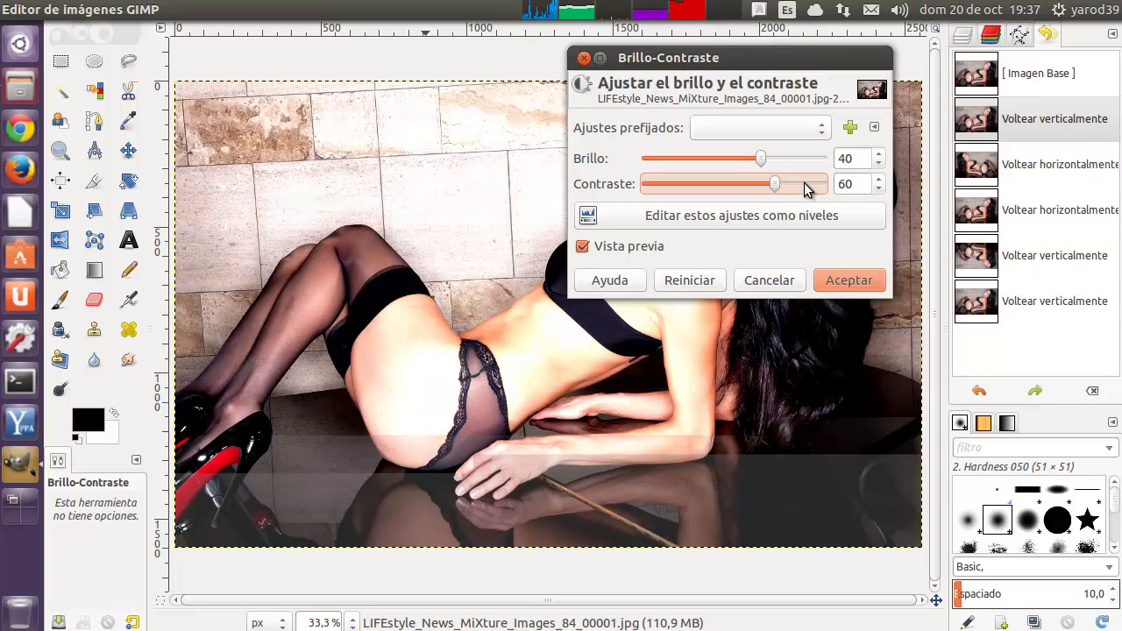
{"action": "left_click_drag", "start_coordinate": [719, 58], "coordinate": [952, 80]}
{"action": "left_click", "coordinate": [923, 301]}
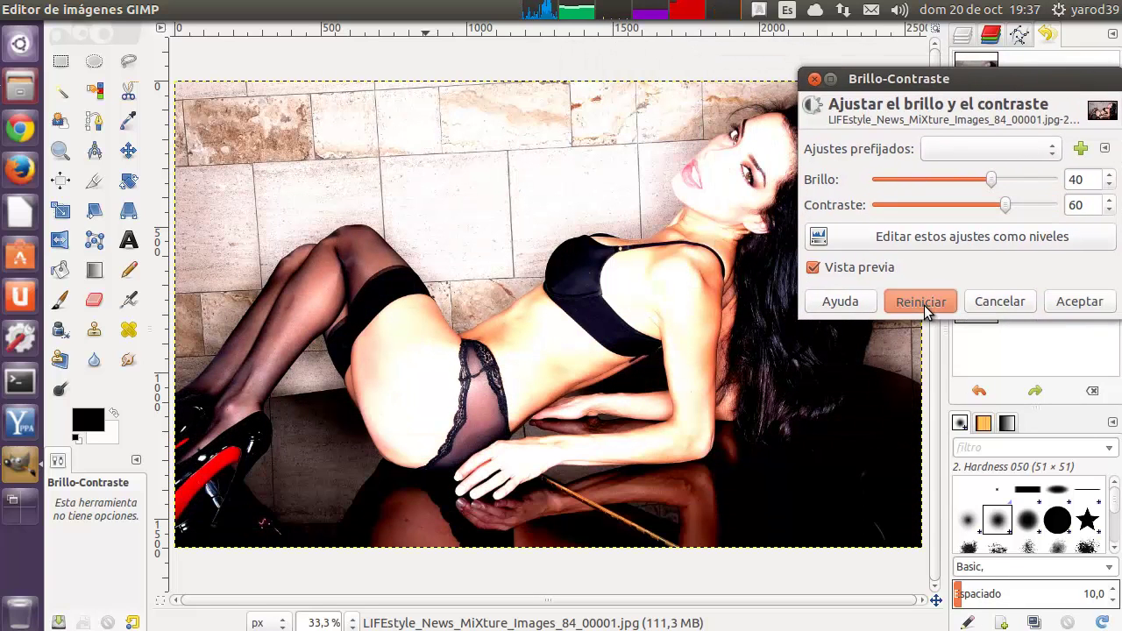
{"action": "left_click", "coordinate": [814, 80]}
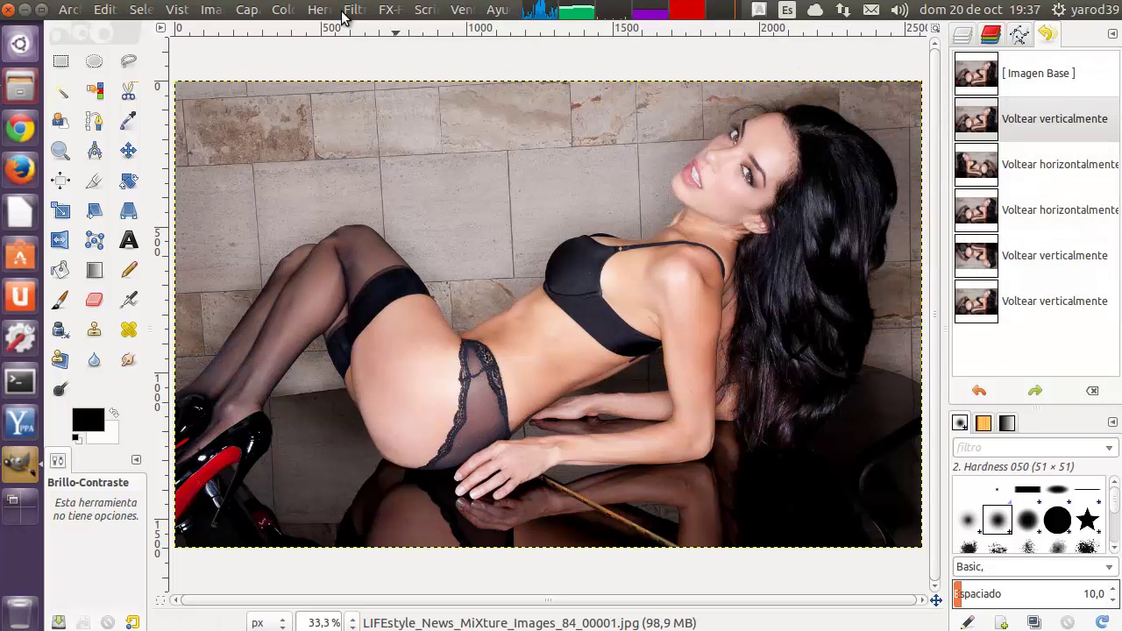
{"action": "left_click", "coordinate": [318, 15]}
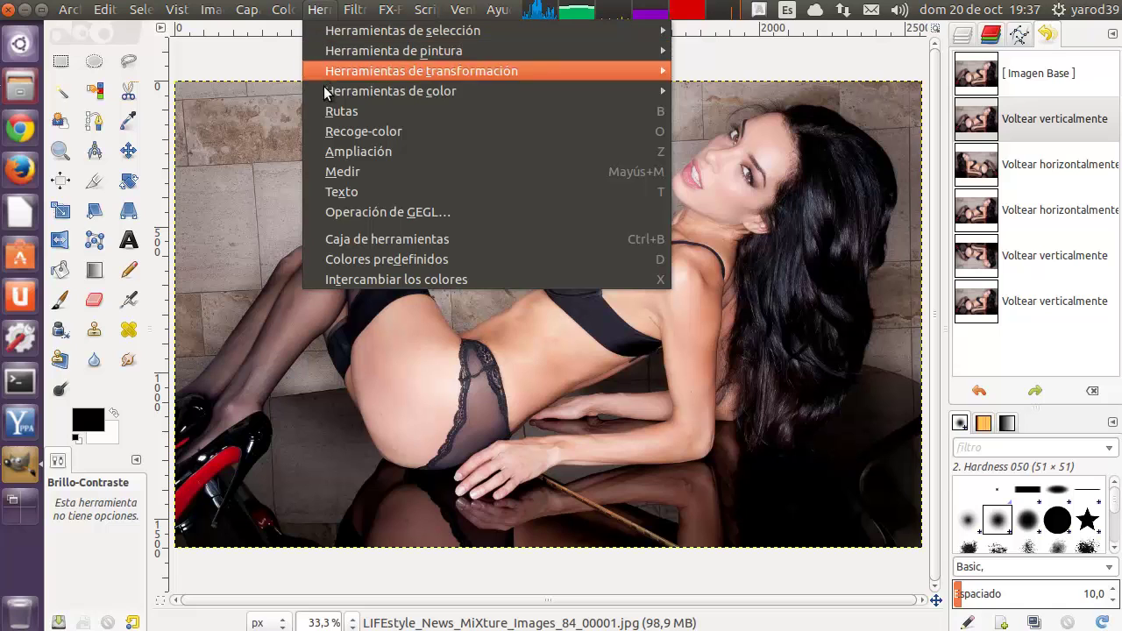
{"action": "mouse_move", "coordinate": [391, 91]}
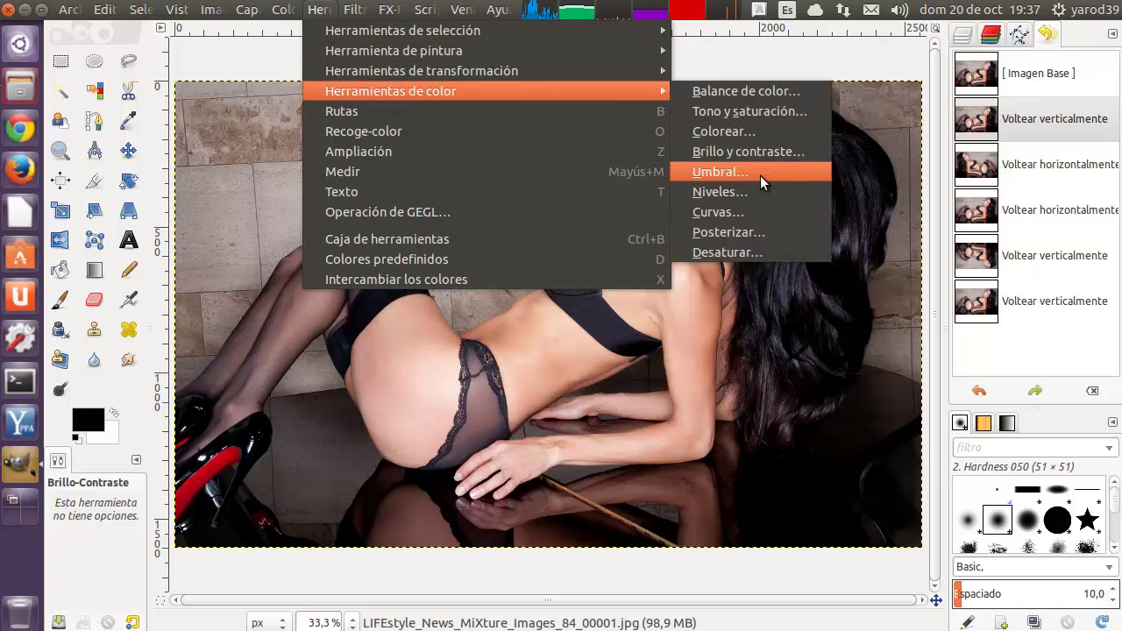
{"action": "left_click", "coordinate": [759, 174]}
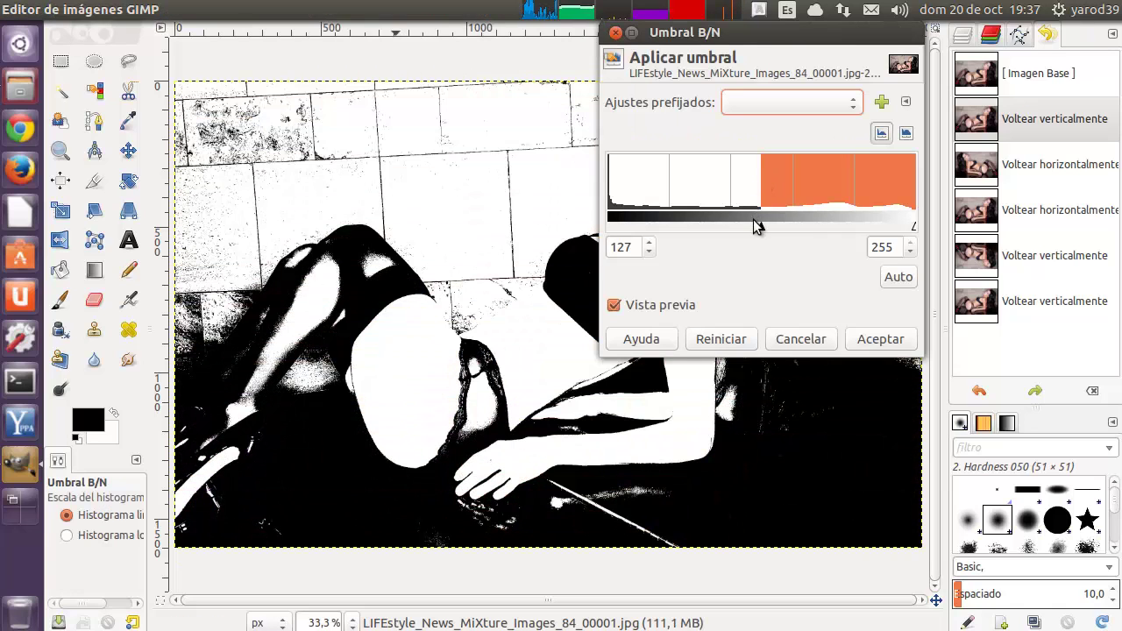
{"action": "left_click", "coordinate": [616, 33]}
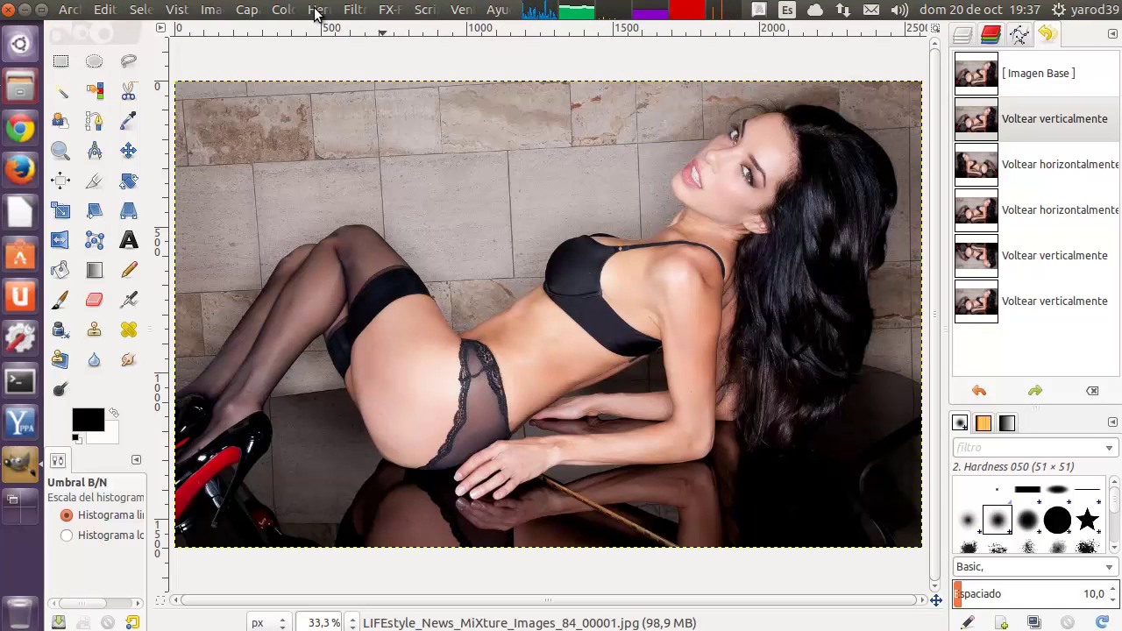
{"action": "left_click", "coordinate": [313, 11]}
{"action": "mouse_move", "coordinate": [390, 91]}
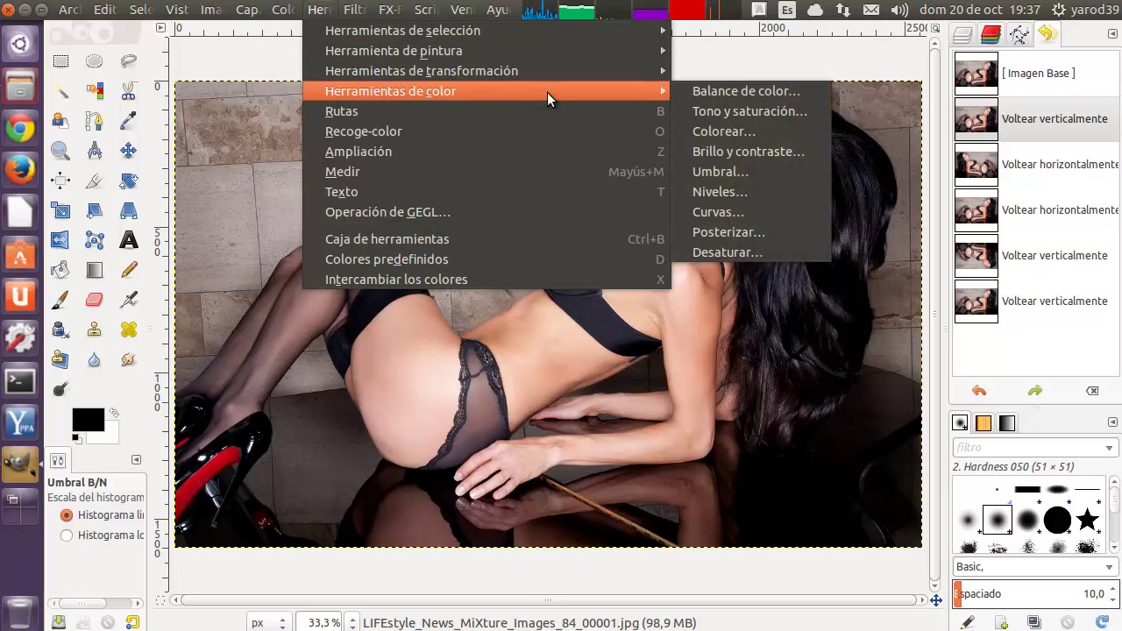
{"action": "left_click", "coordinate": [751, 191]}
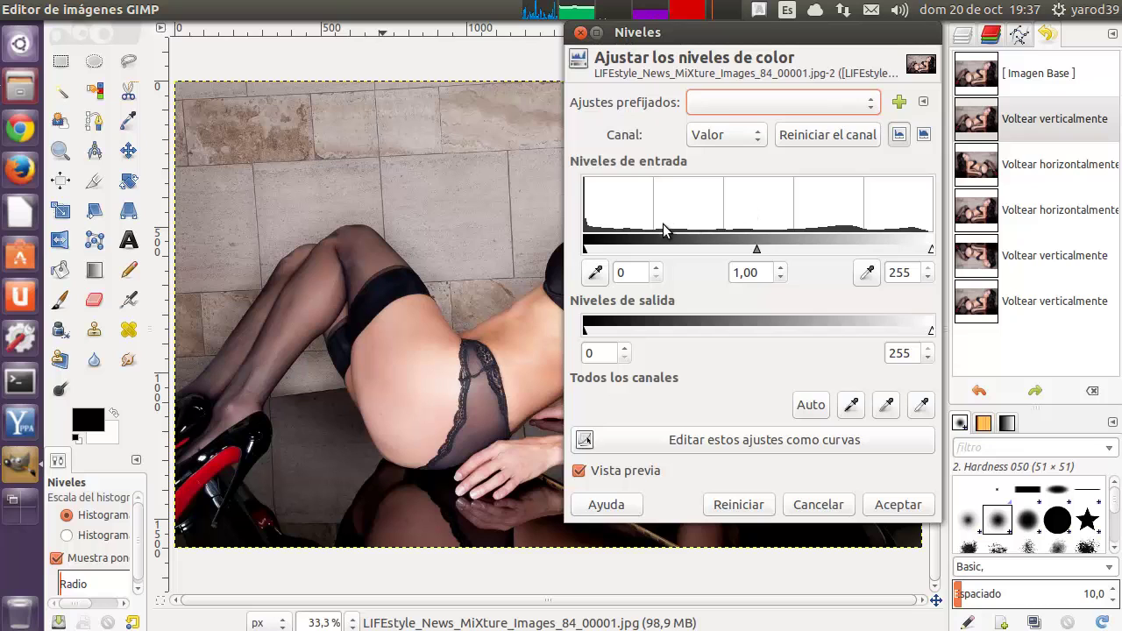
{"action": "left_click_drag", "start_coordinate": [756, 250], "coordinate": [649, 252]}
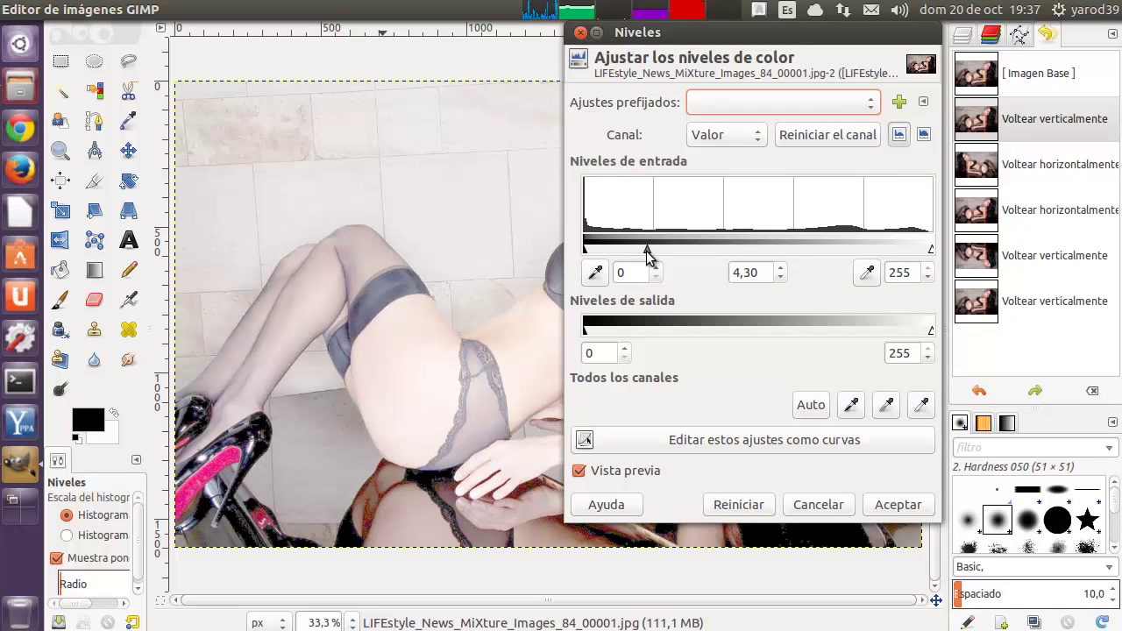
{"action": "left_click", "coordinate": [580, 32]}
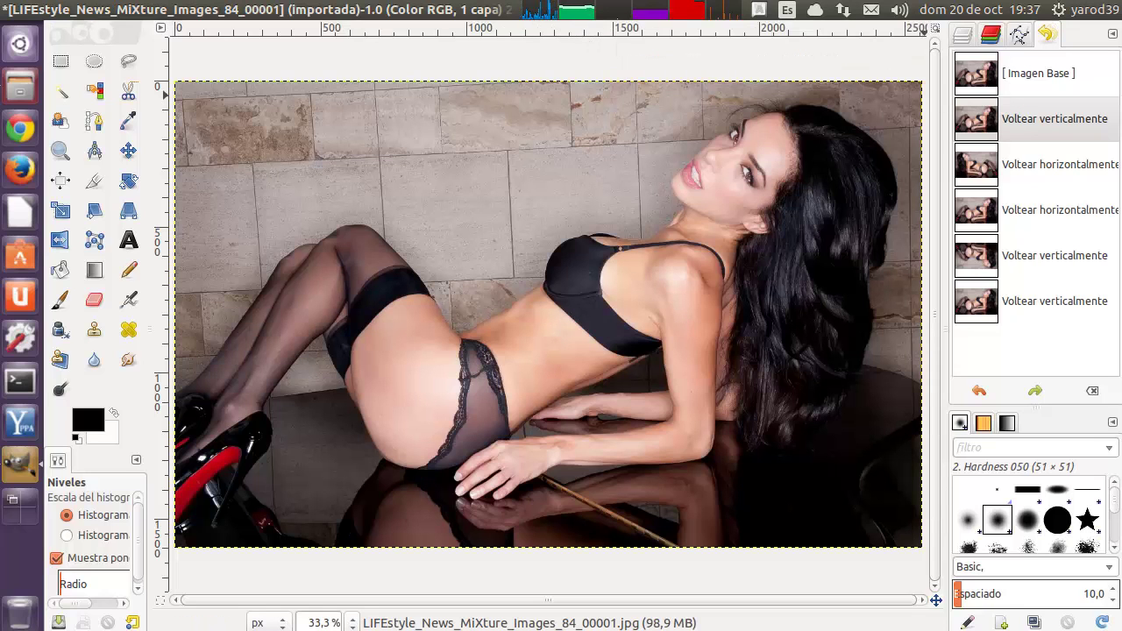